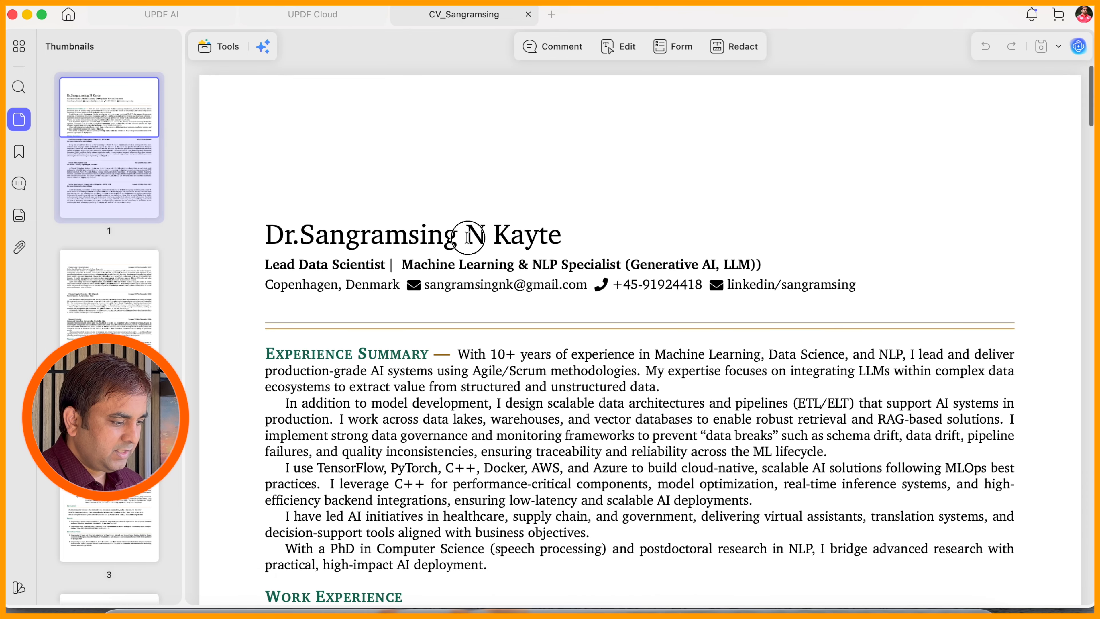
# Highlight the full name heading and the word "Specialist" in the job title line of the CV
pyautogui.tripleClick(468, 236)
pyautogui.click(337, 196)
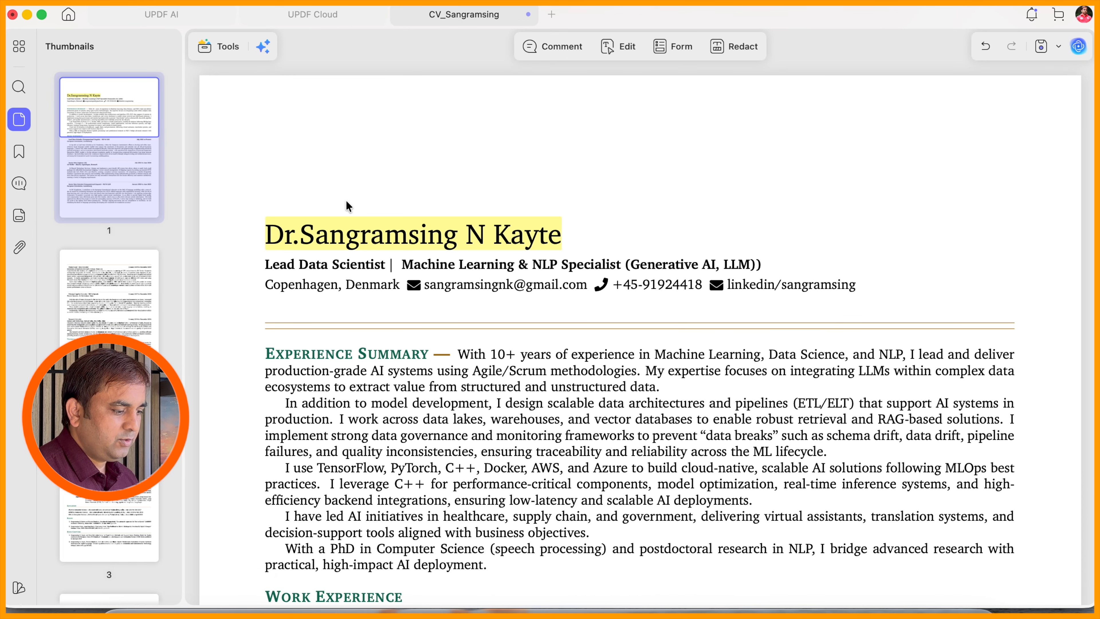
pyautogui.click(565, 353)
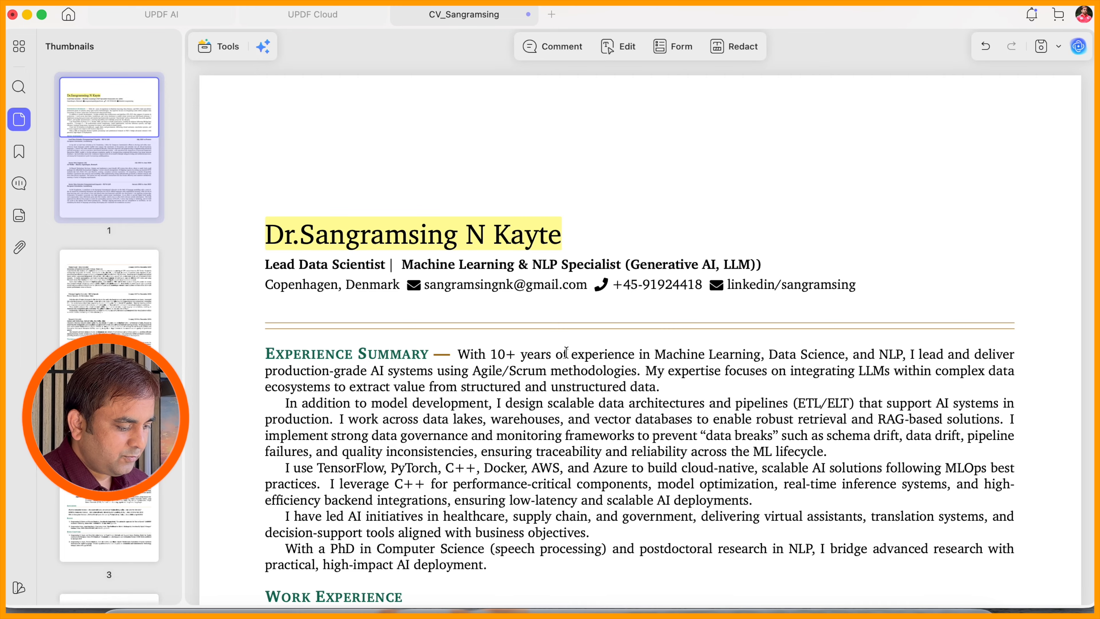
pyautogui.doubleClick(587, 262)
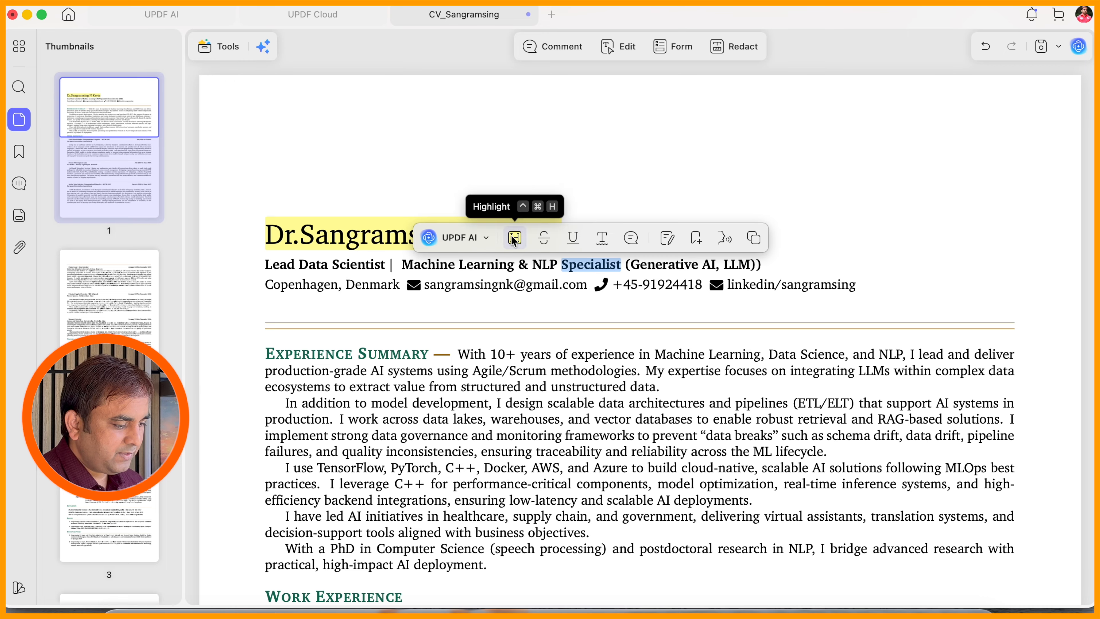
pyautogui.click(510, 237)
pyautogui.moveTo(577, 419); pyautogui.dragTo(833, 455)
pyautogui.click(669, 427)
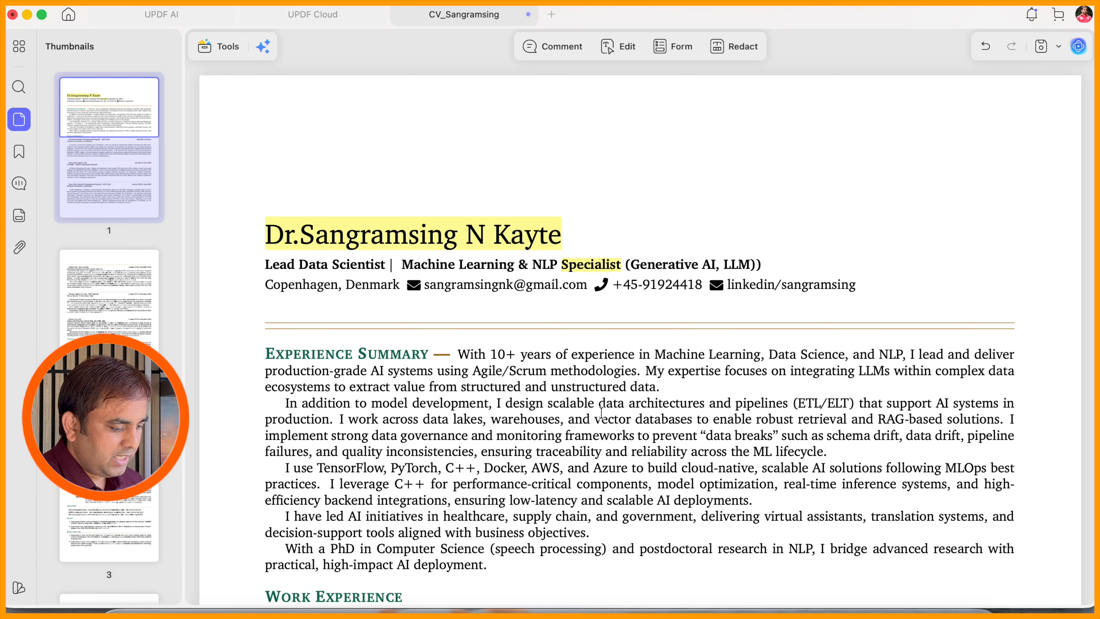
pyautogui.moveTo(568, 419); pyautogui.dragTo(919, 451)
pyautogui.click(768, 429)
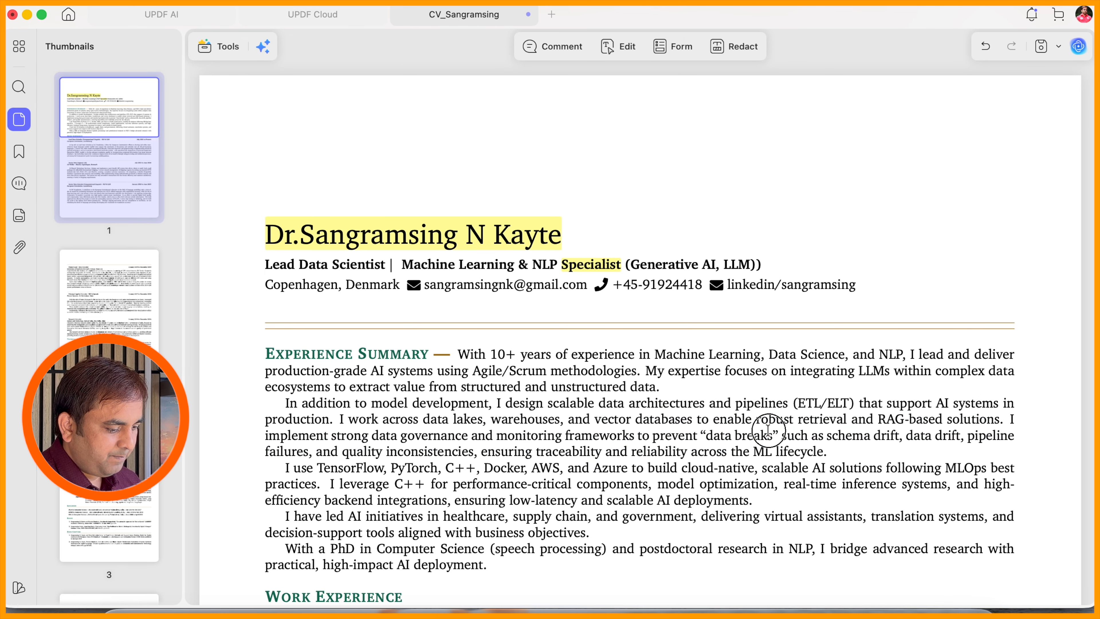
# Highlight "With 10+ years of experience in Machine Learning," at the start of the Experience Summary
pyautogui.moveTo(459, 352); pyautogui.dragTo(753, 351)
pyautogui.click(535, 325)
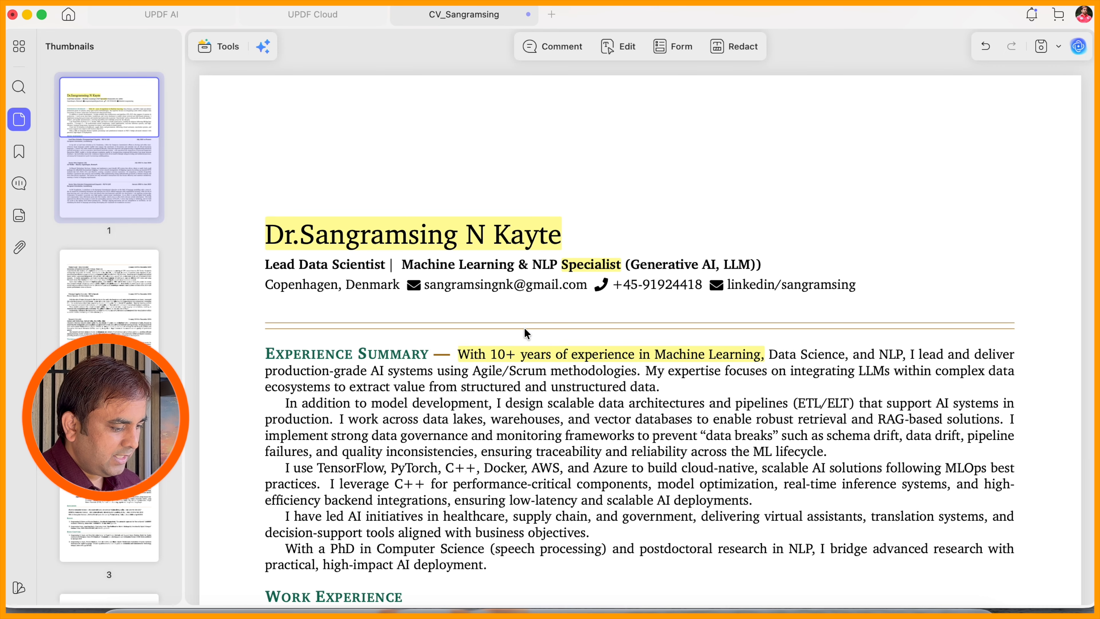
# Strike through the rest of the first Experience Summary paragraph, from "Data Science, and NLP" to "unstructured data."
pyautogui.moveTo(767, 353); pyautogui.dragTo(664, 383)
pyautogui.scroll(-1, 718, 371)
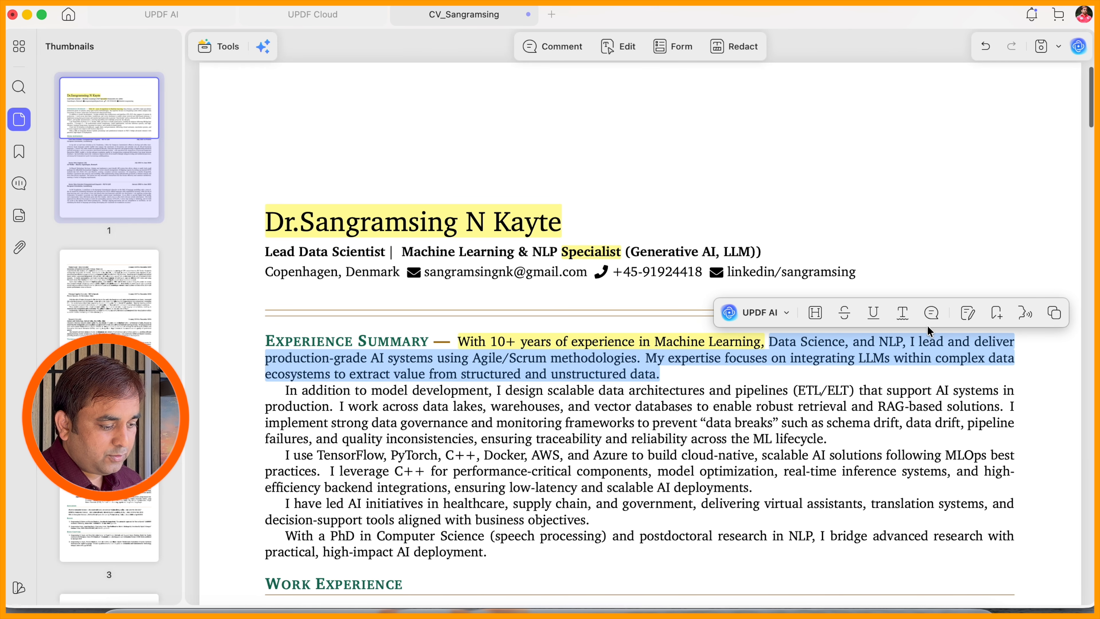
pyautogui.click(848, 310)
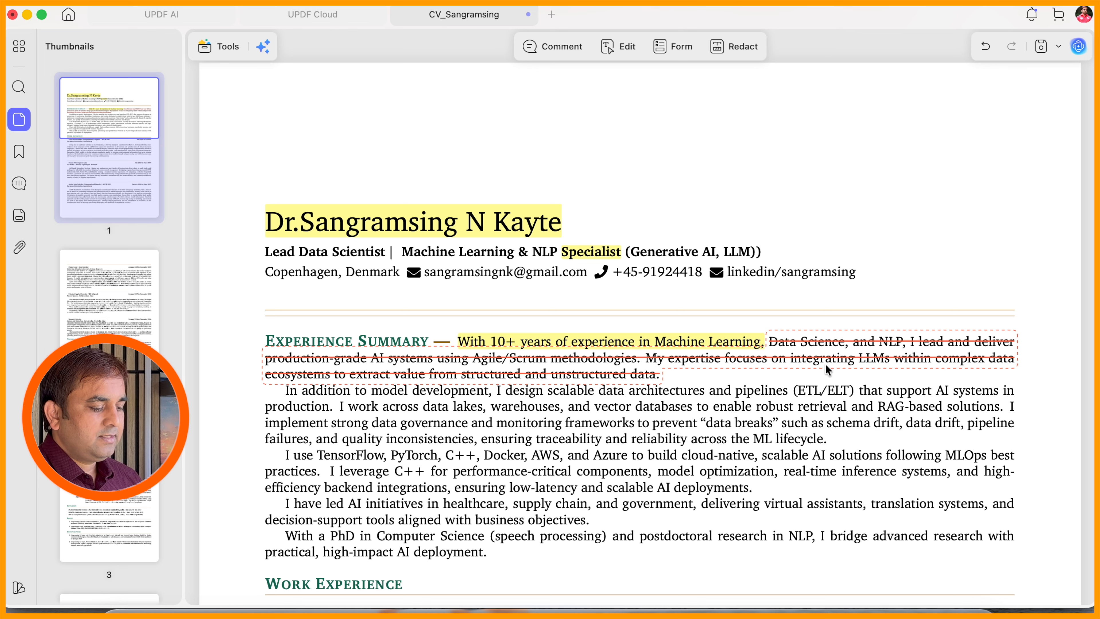
# Have the word "pipelines" and the line starting "practices. I leverage C++" read aloud, and stop the speech
pyautogui.doubleClick(780, 393)
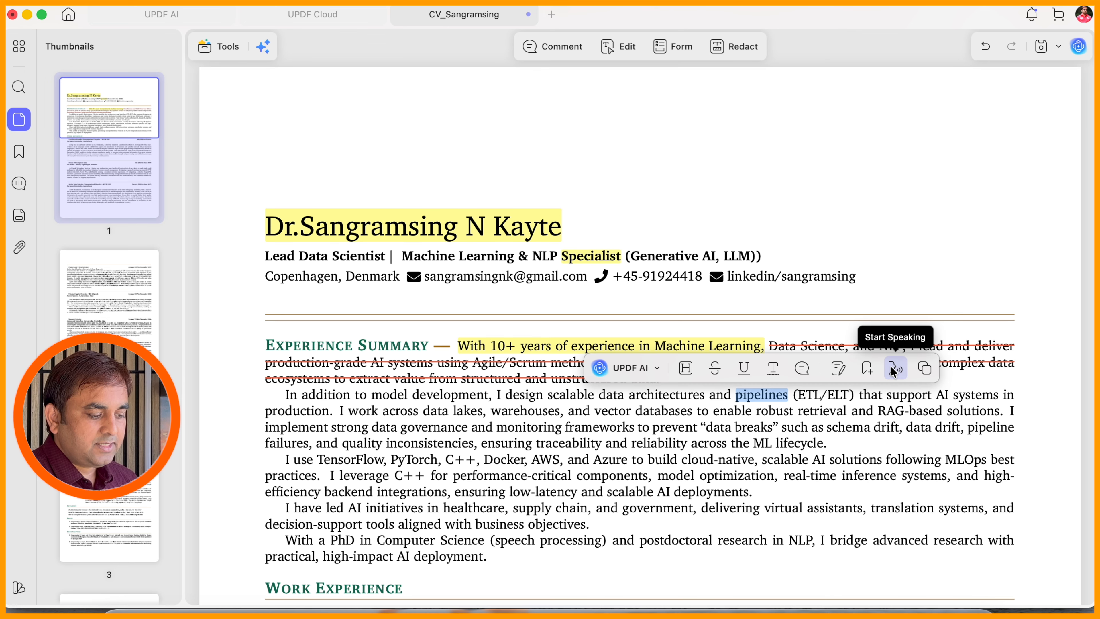
pyautogui.click(893, 368)
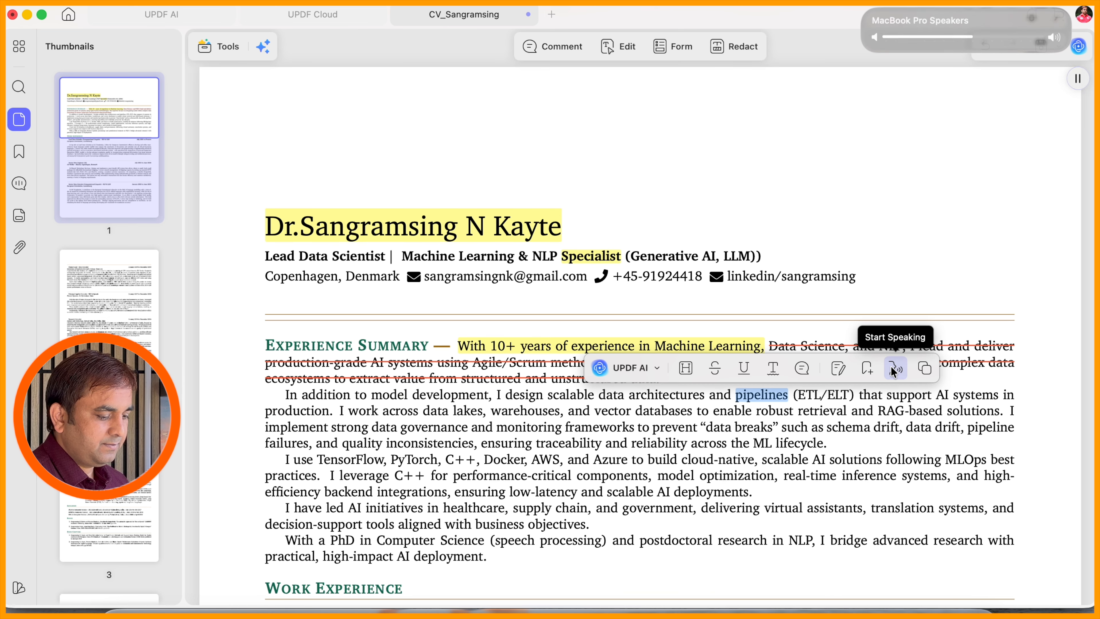
pyautogui.tripleClick(599, 470)
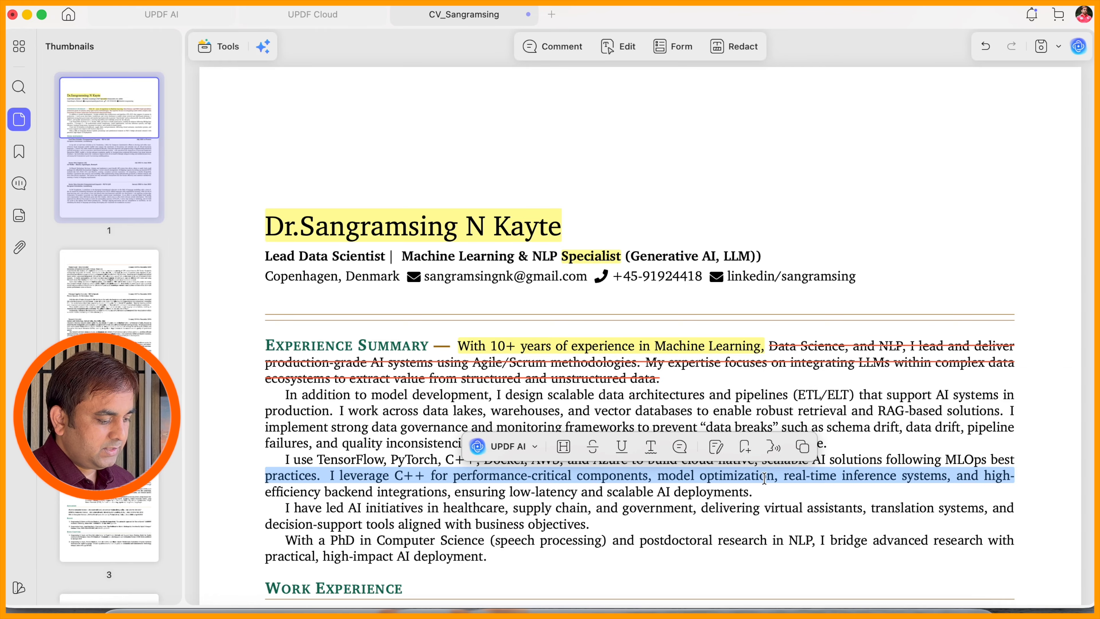
pyautogui.click(768, 452)
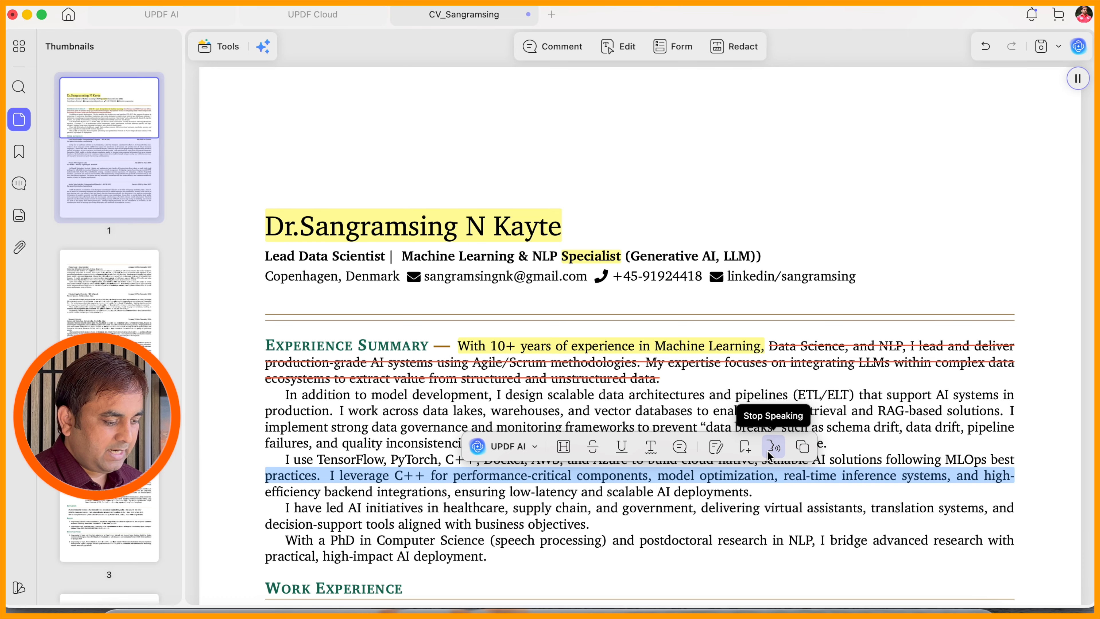
pyautogui.click(767, 451)
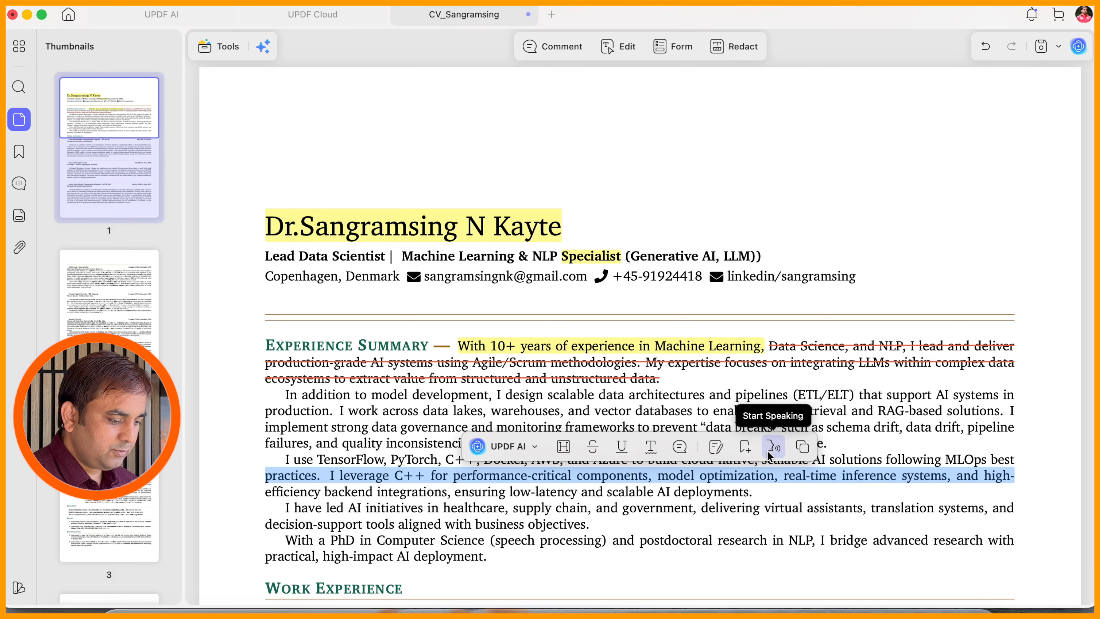
# Try an underline markup on the selected "practices. I leverage C++" line, and undo it
pyautogui.click(649, 446)
pyautogui.press('super+z')
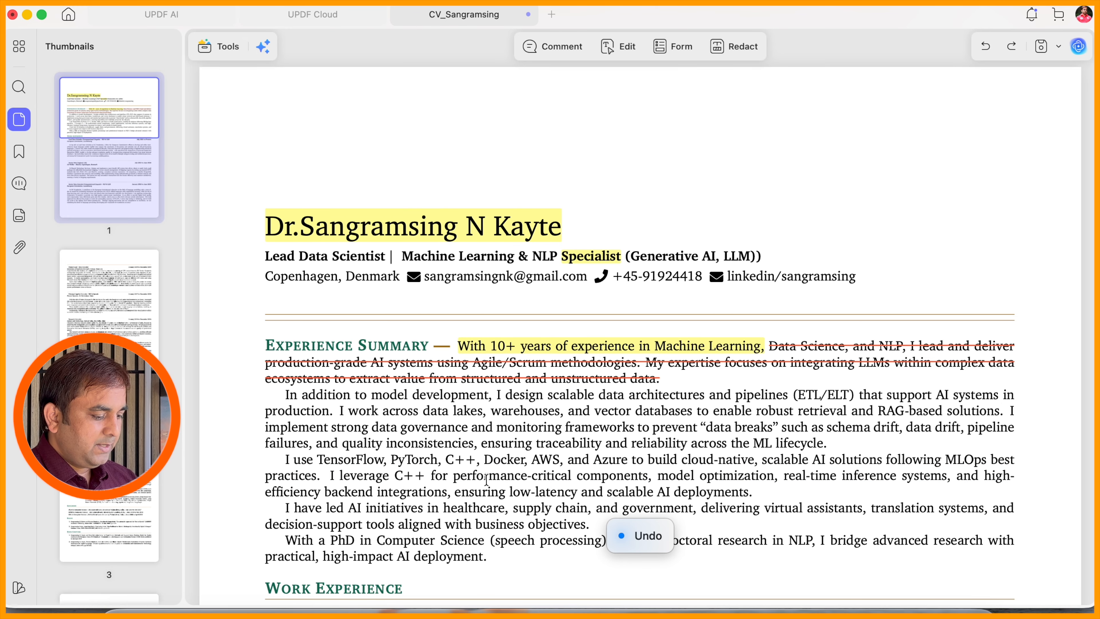
# Attach the note "this one need to modfa" to the text from "components, model optimization" to "scalable AI deployments." and reopen it for review
pyautogui.moveTo(581, 475); pyautogui.dragTo(752, 492)
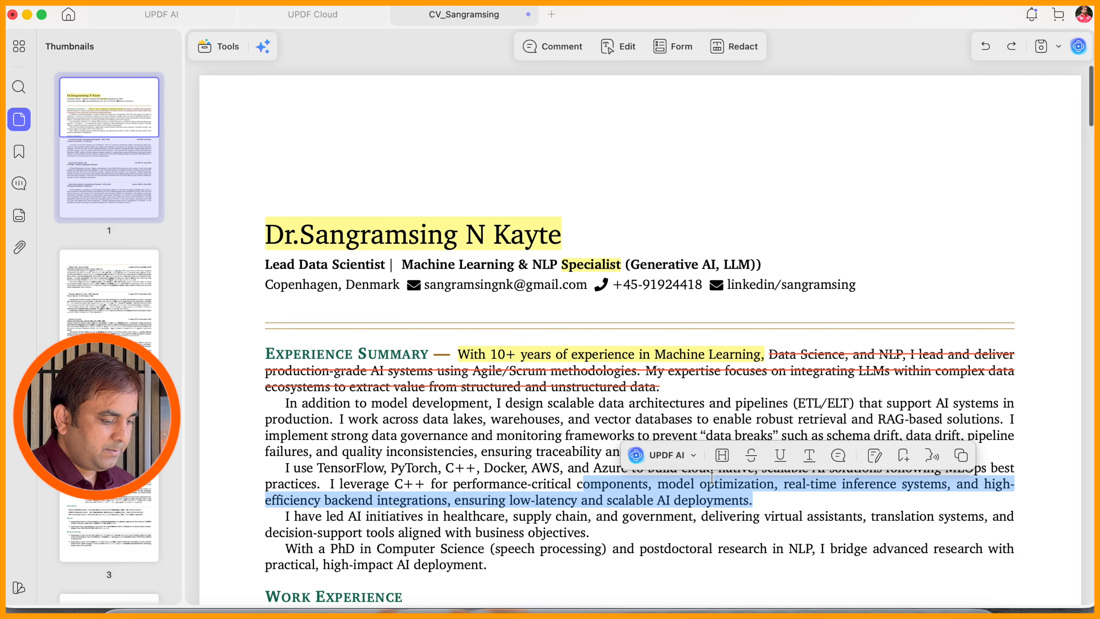
pyautogui.click(832, 453)
pyautogui.write('this one need to modfa')
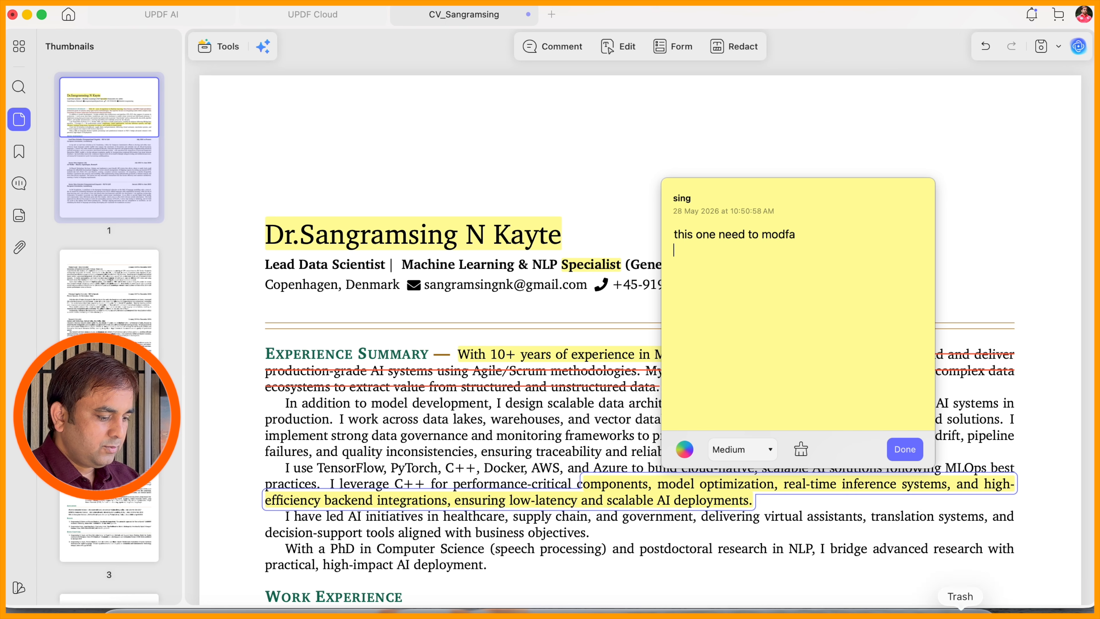
pyautogui.click(905, 450)
pyautogui.click(816, 527)
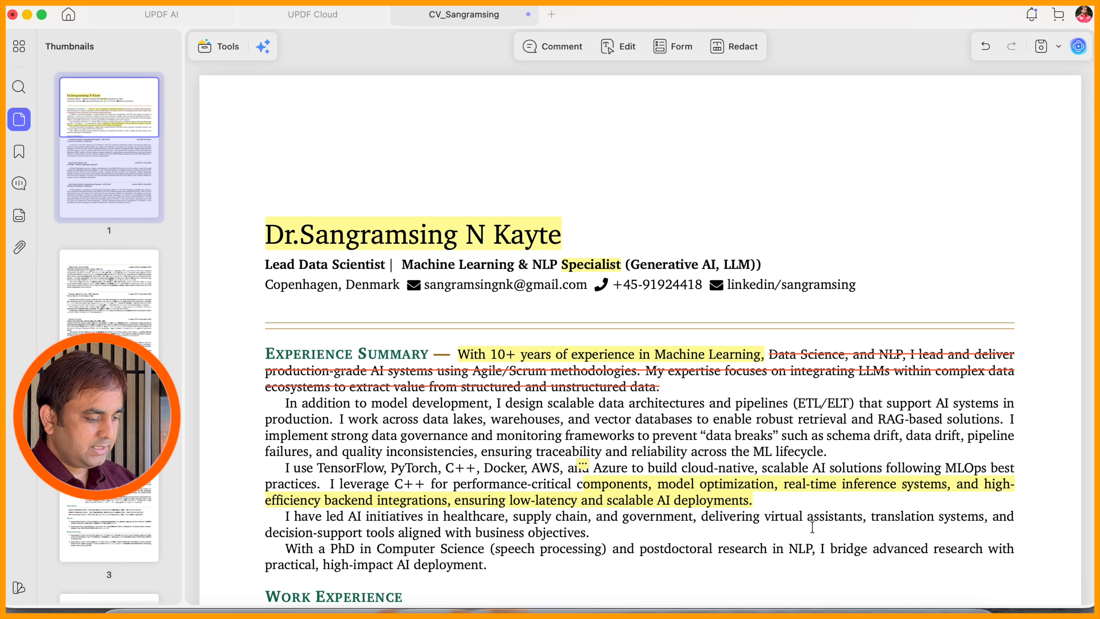
pyautogui.click(583, 465)
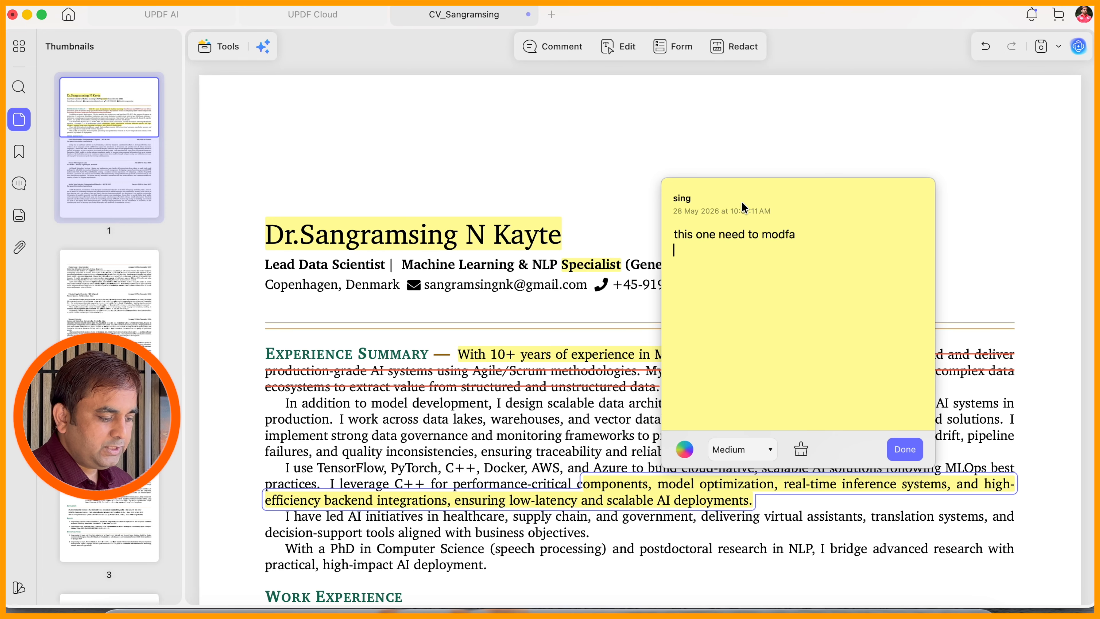
pyautogui.click(548, 377)
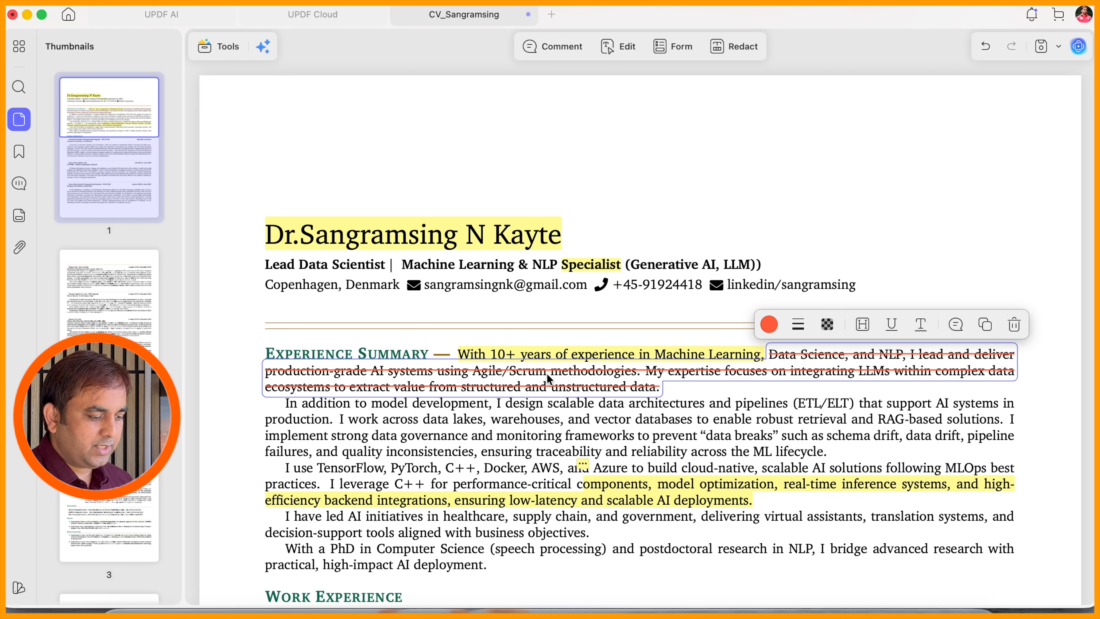
# In edit mode, delete the Experience Summary paragraph starting "With a PhD in Computer Science" and close up the empty line left behind
pyautogui.click(795, 551)
pyautogui.doubleClick(795, 551)
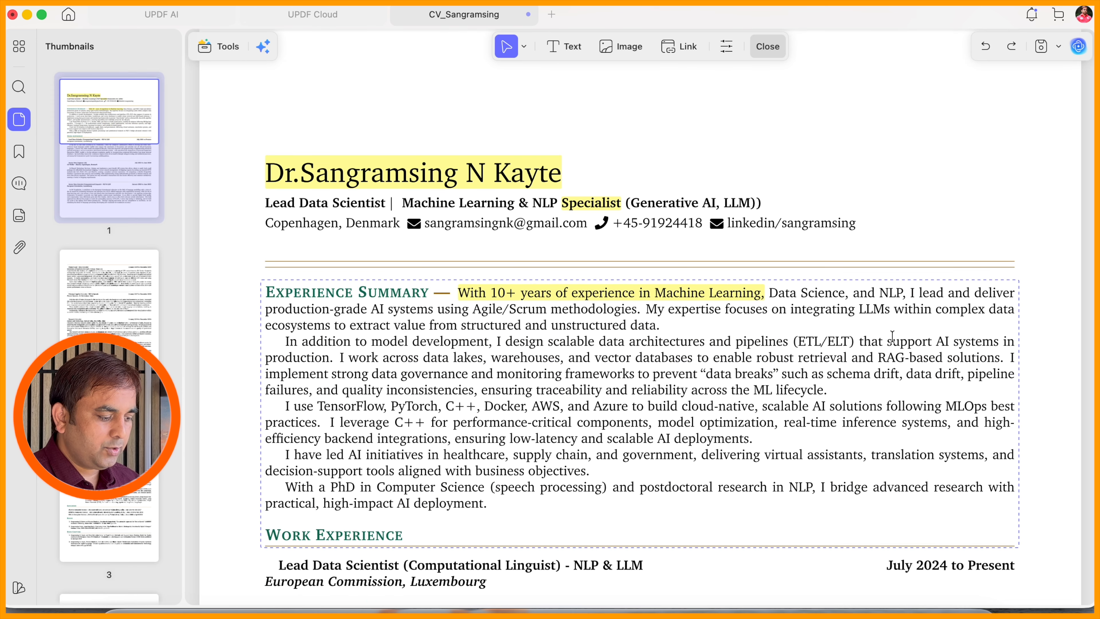
pyautogui.click(518, 498)
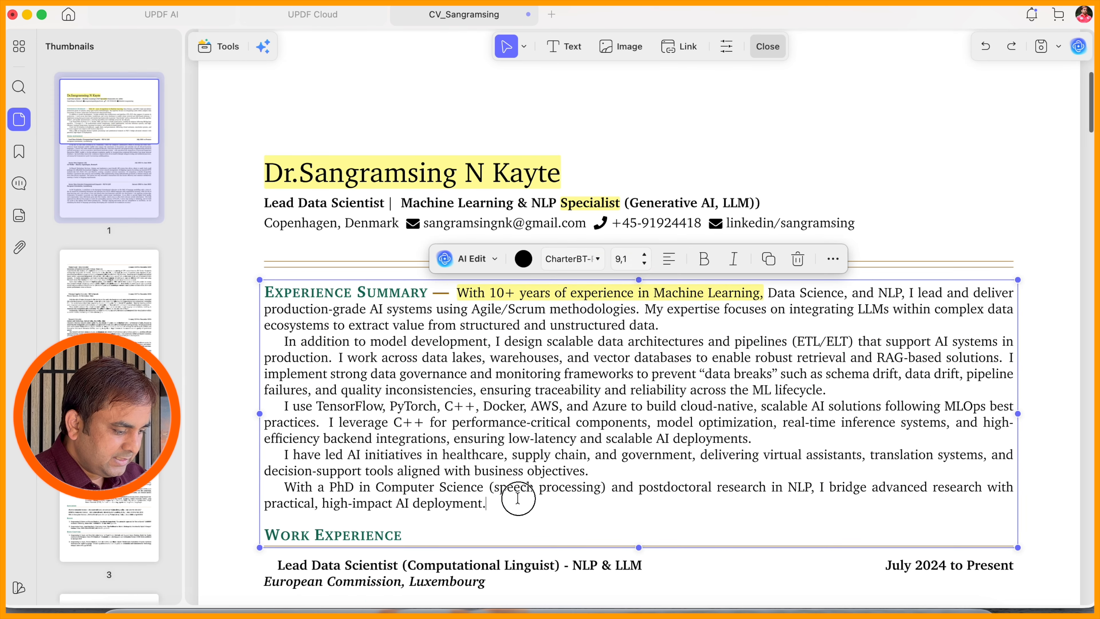
pyautogui.scroll(1, 518, 498)
pyautogui.tripleClick(518, 498)
pyautogui.click(495, 514)
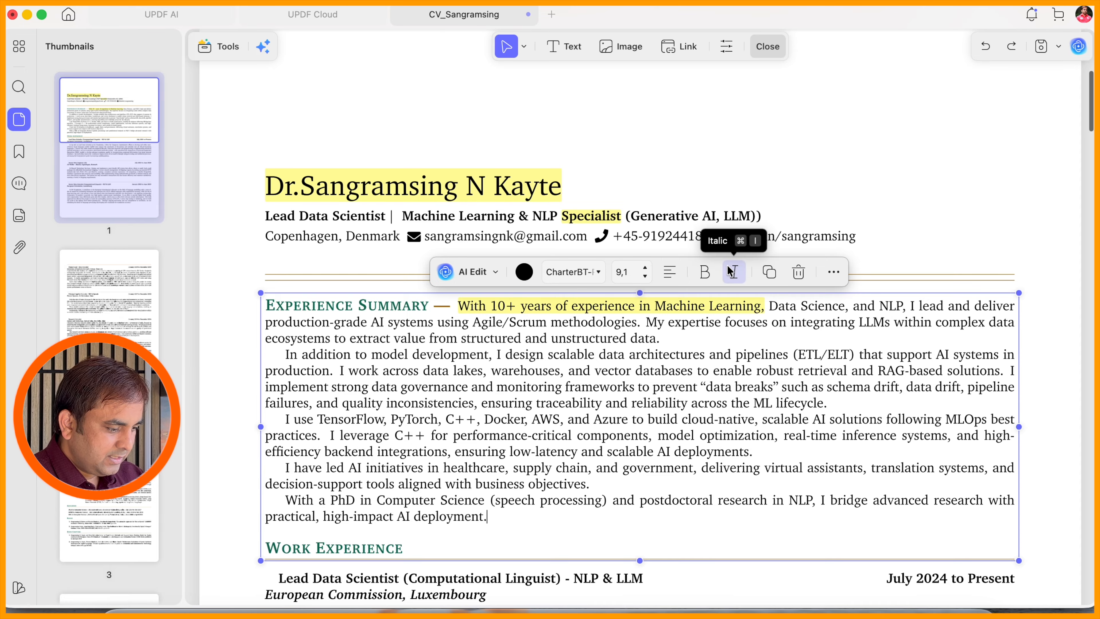
pyautogui.moveTo(487, 516); pyautogui.dragTo(283, 501)
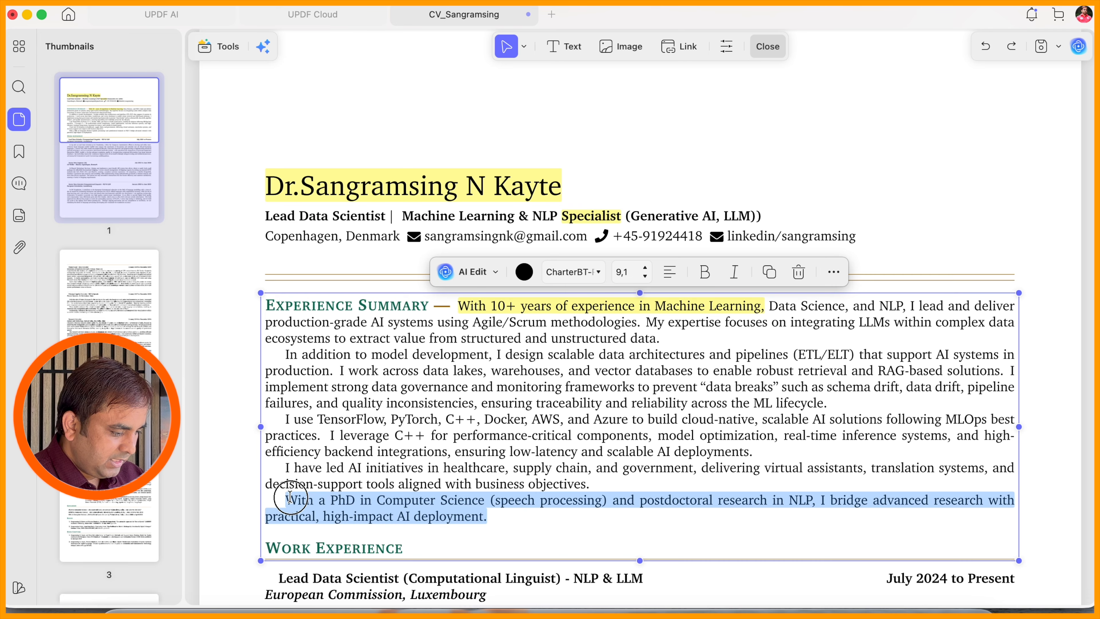
pyautogui.press('BackSpace')
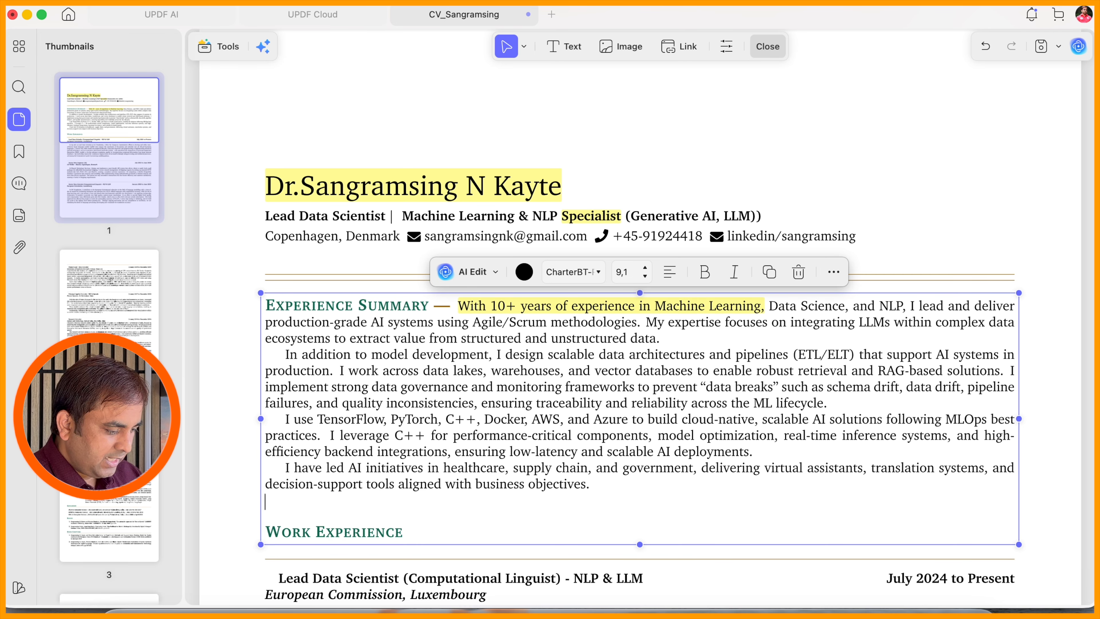
pyautogui.press('BackSpace')
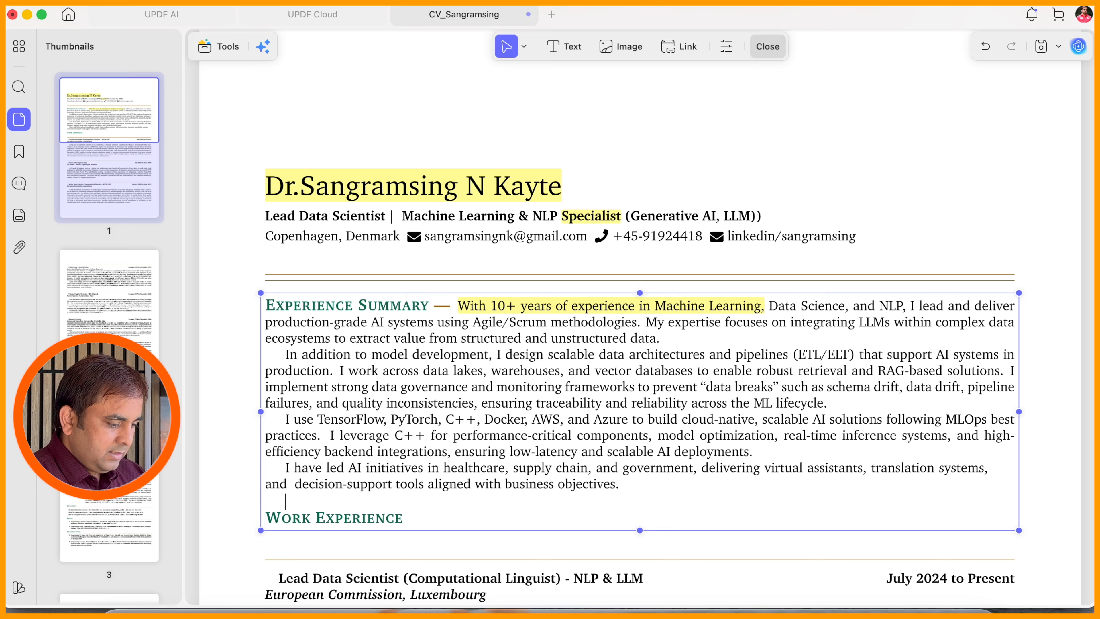
pyautogui.click(720, 133)
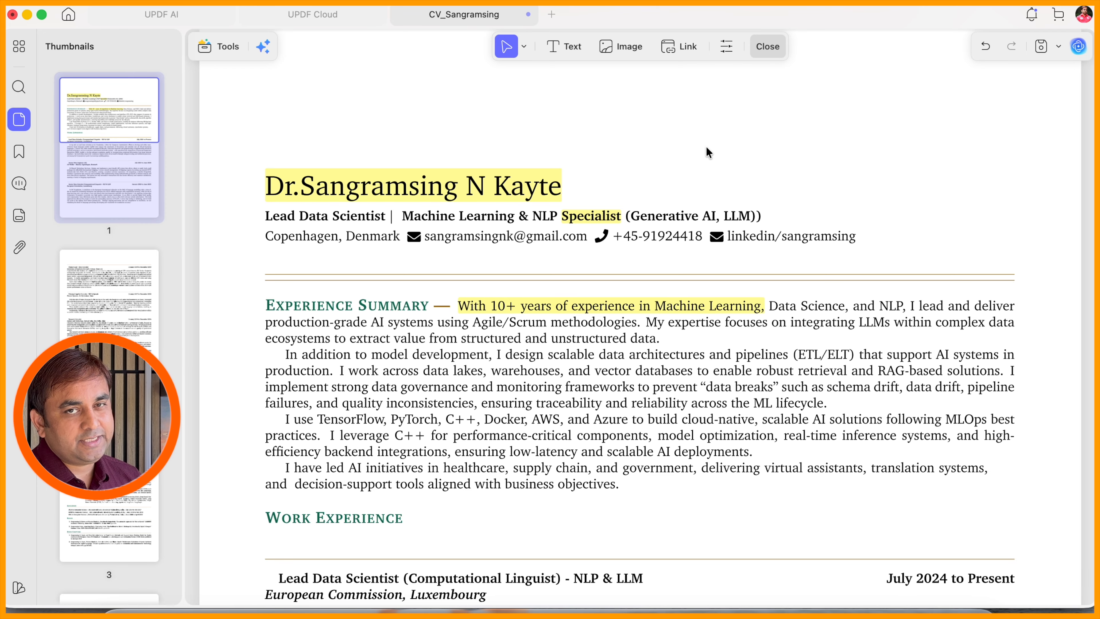
# Insert the image "AAA copy.png" from the Me folder in Pictures near the top of the first page
pyautogui.scroll(-5, 622, 331)
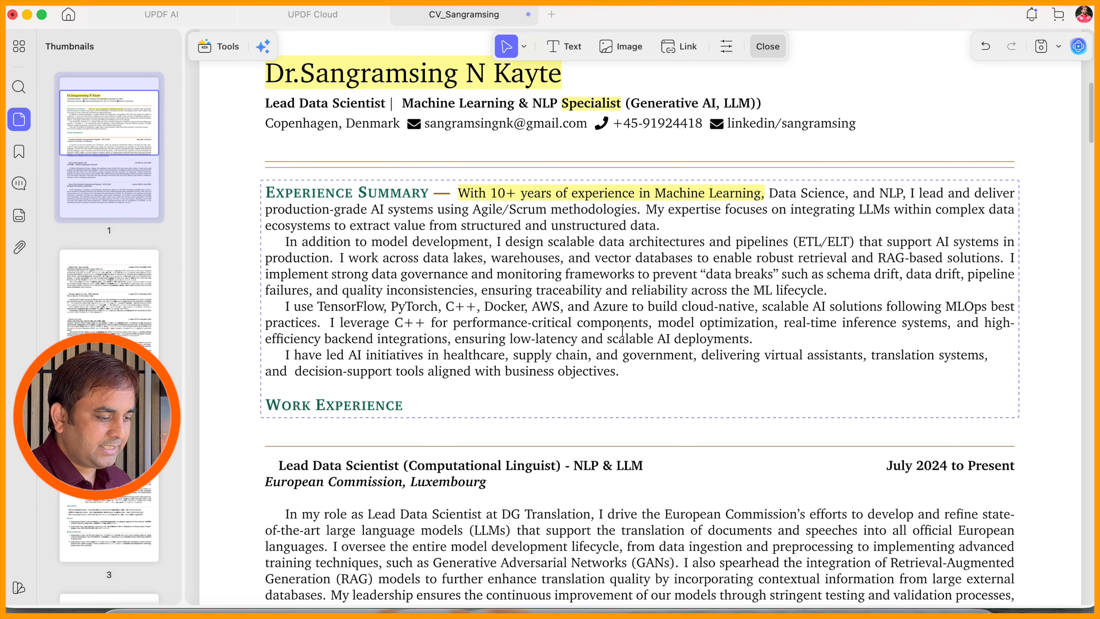
pyautogui.scroll(7, 634, 279)
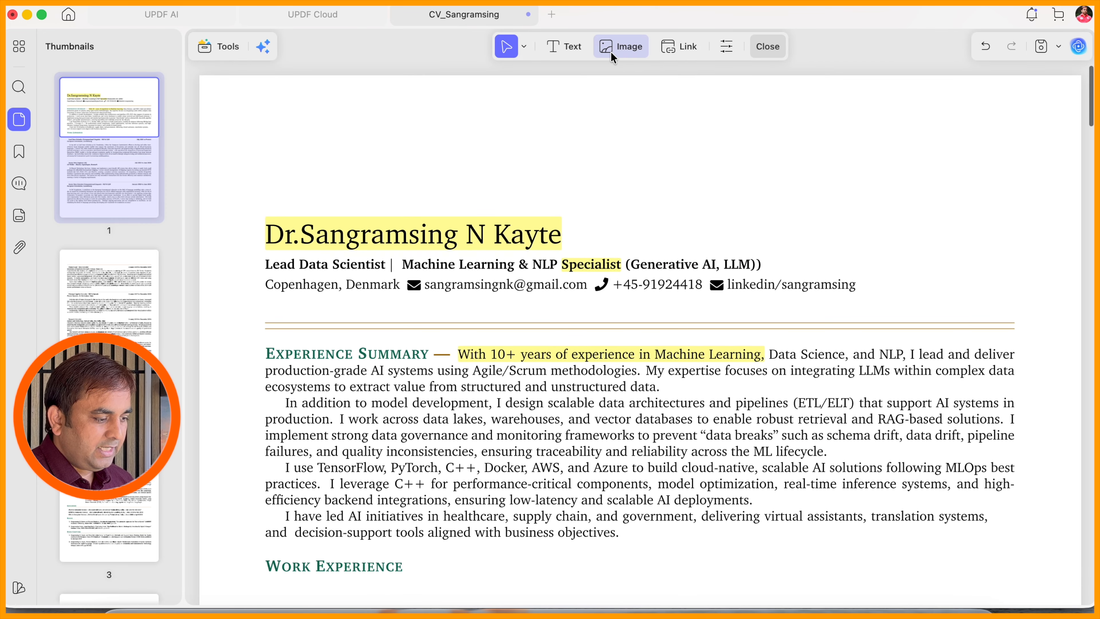
pyautogui.click(612, 53)
pyautogui.click(516, 123)
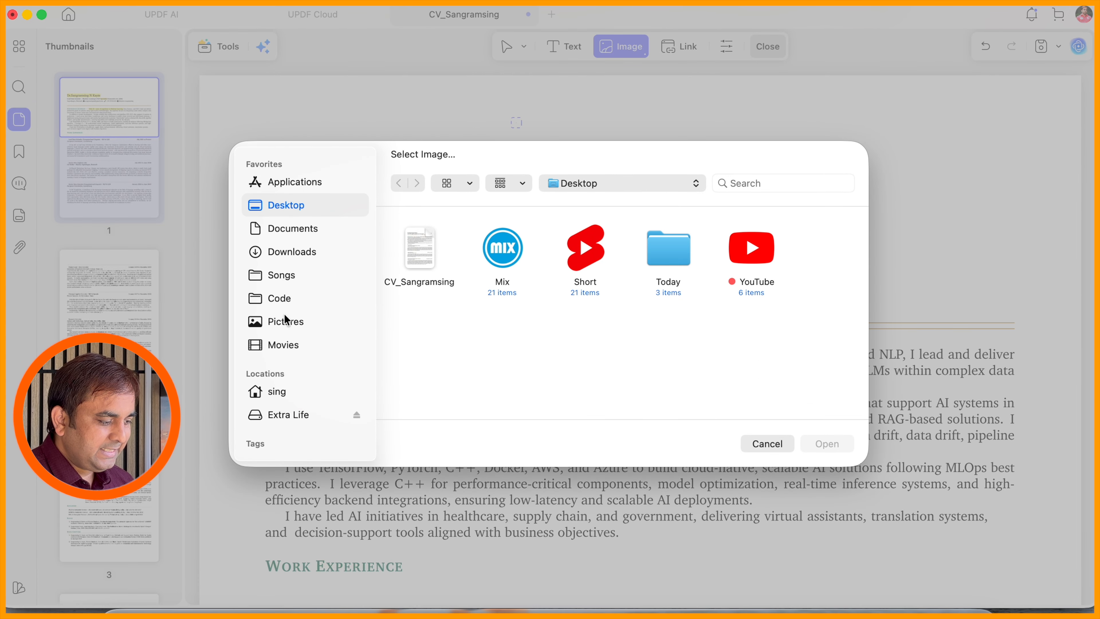
pyautogui.click(290, 327)
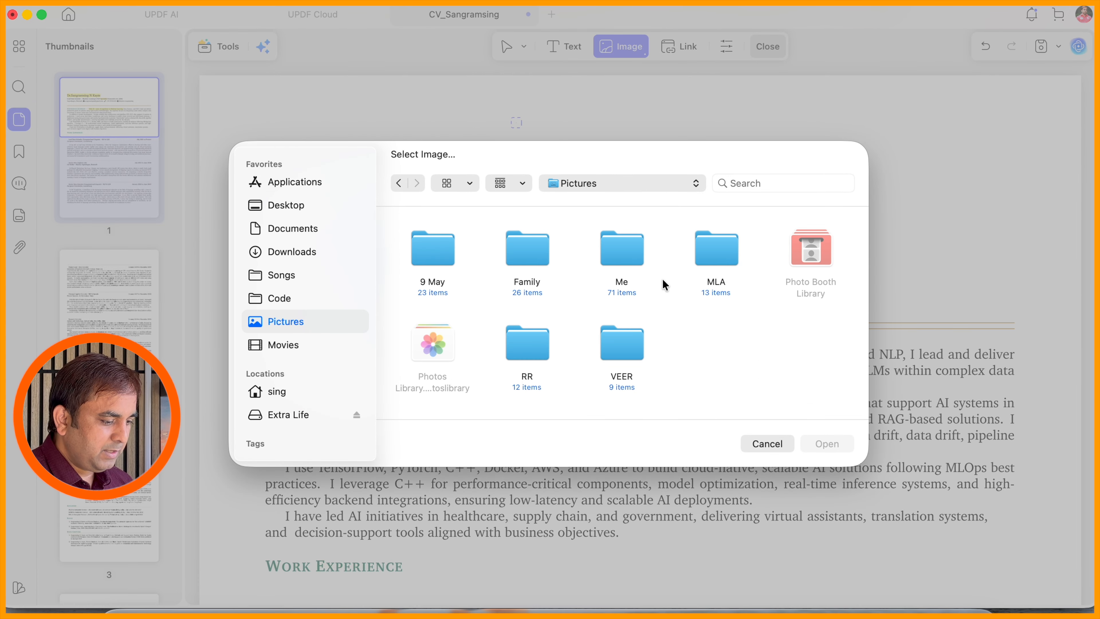
pyautogui.click(614, 259)
pyautogui.doubleClick(614, 258)
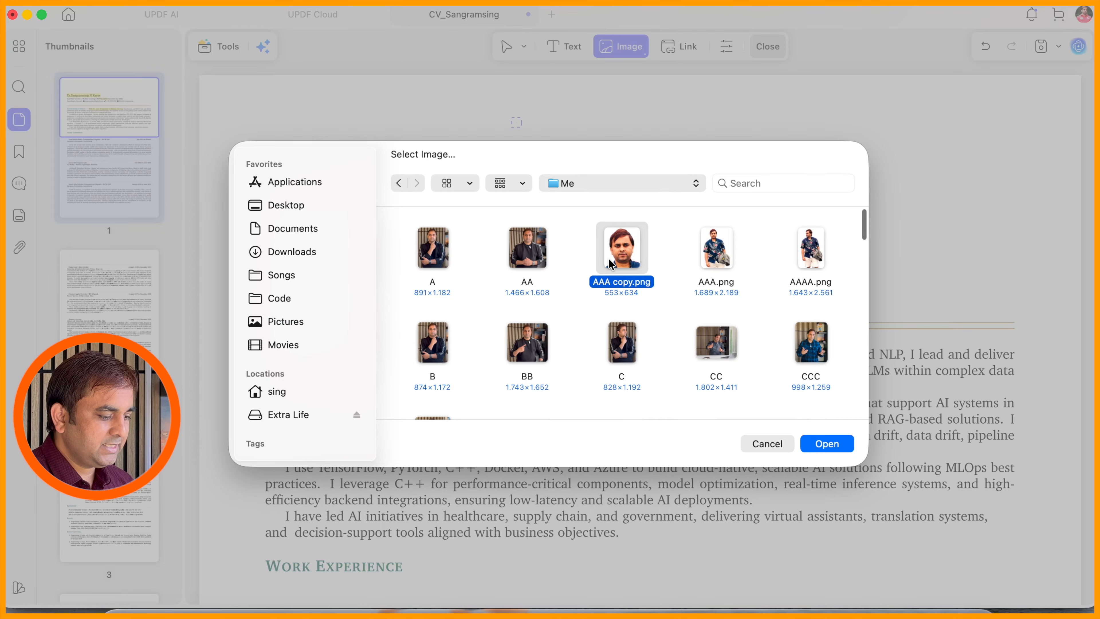
pyautogui.doubleClick(615, 262)
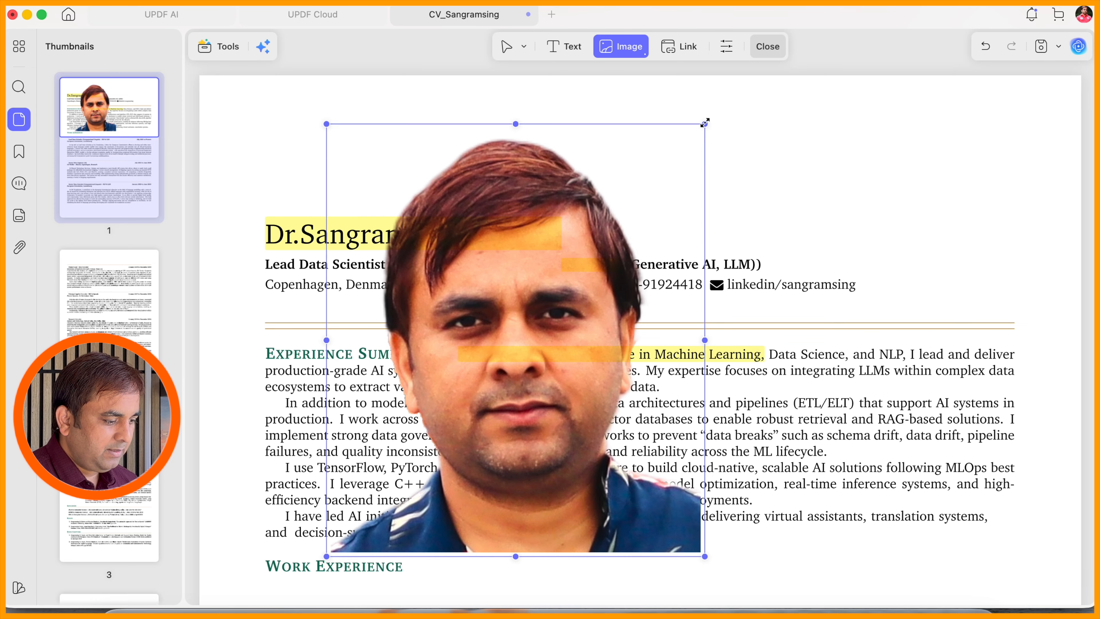
# Shrink the inserted photo to a small portrait and place it at the right end of the CV header, beside the contact details
pyautogui.moveTo(704, 123); pyautogui.dragTo(417, 442)
pyautogui.moveTo(356, 498); pyautogui.dragTo(916, 232)
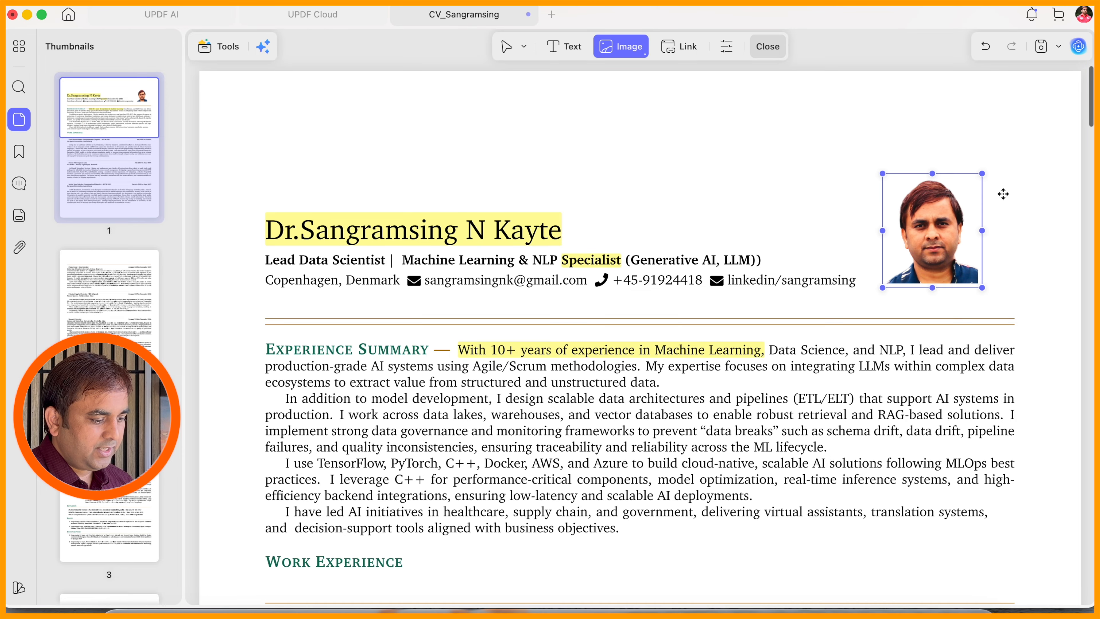
pyautogui.click(1001, 209)
pyautogui.click(768, 445)
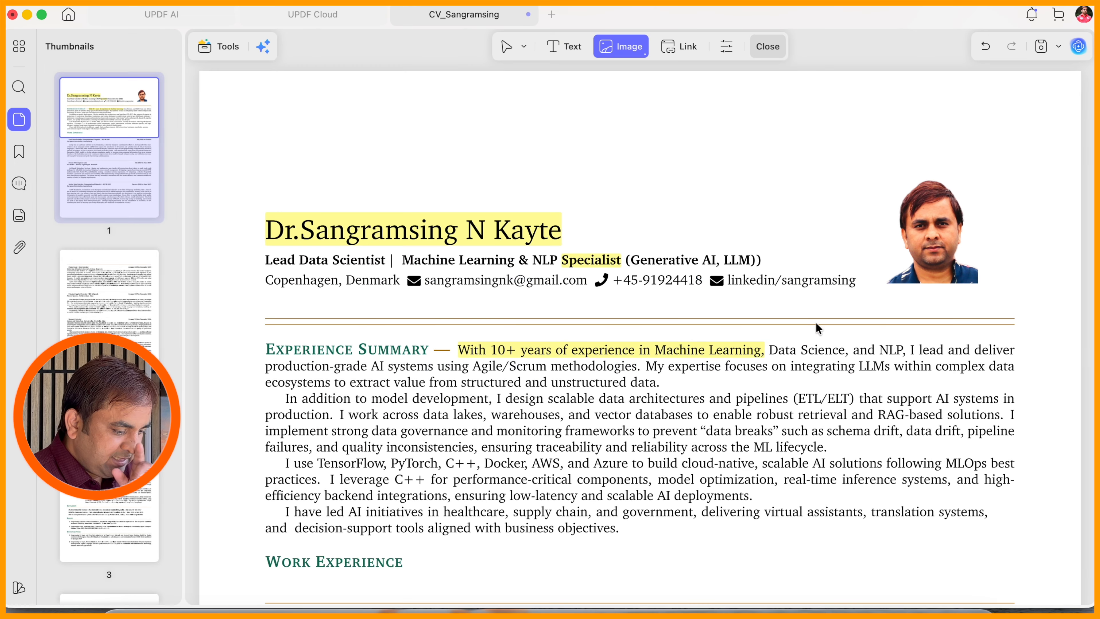
pyautogui.moveTo(937, 244); pyautogui.dragTo(943, 234)
pyautogui.scroll(1, 943, 235)
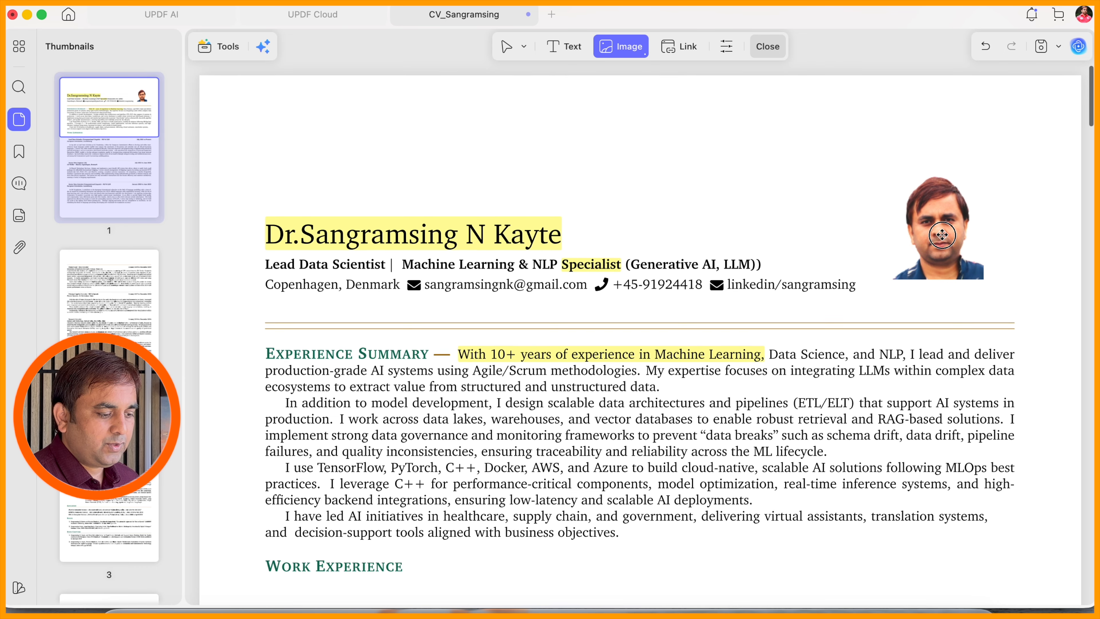
# Try placing link areas above the name heading and over the surname, without assigning a web or page destination
pyautogui.click(980, 336)
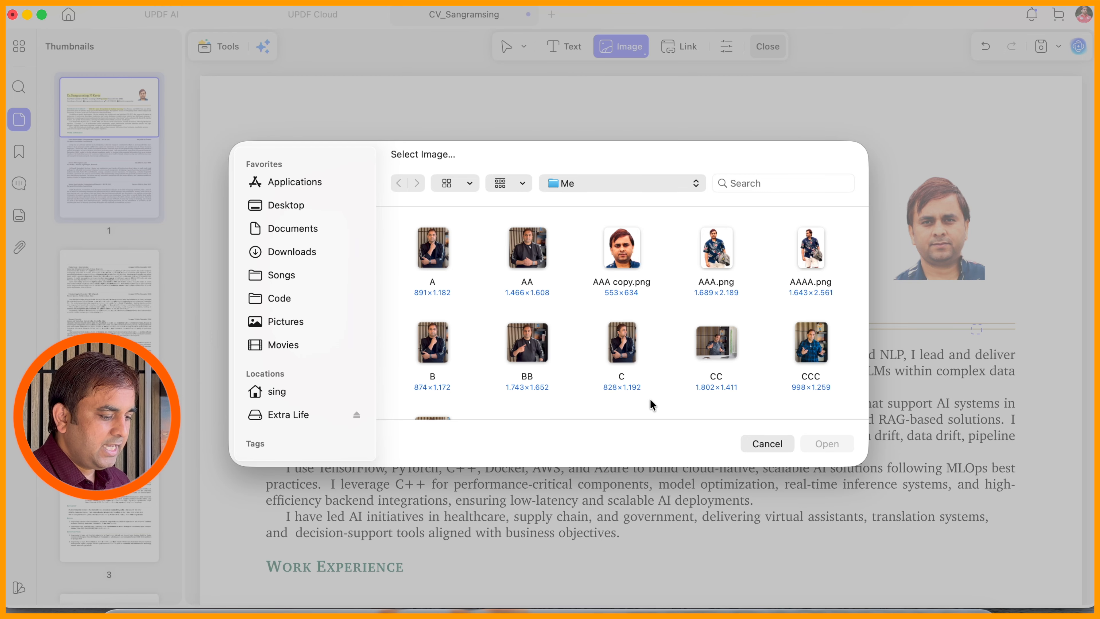
pyautogui.click(767, 444)
pyautogui.click(685, 48)
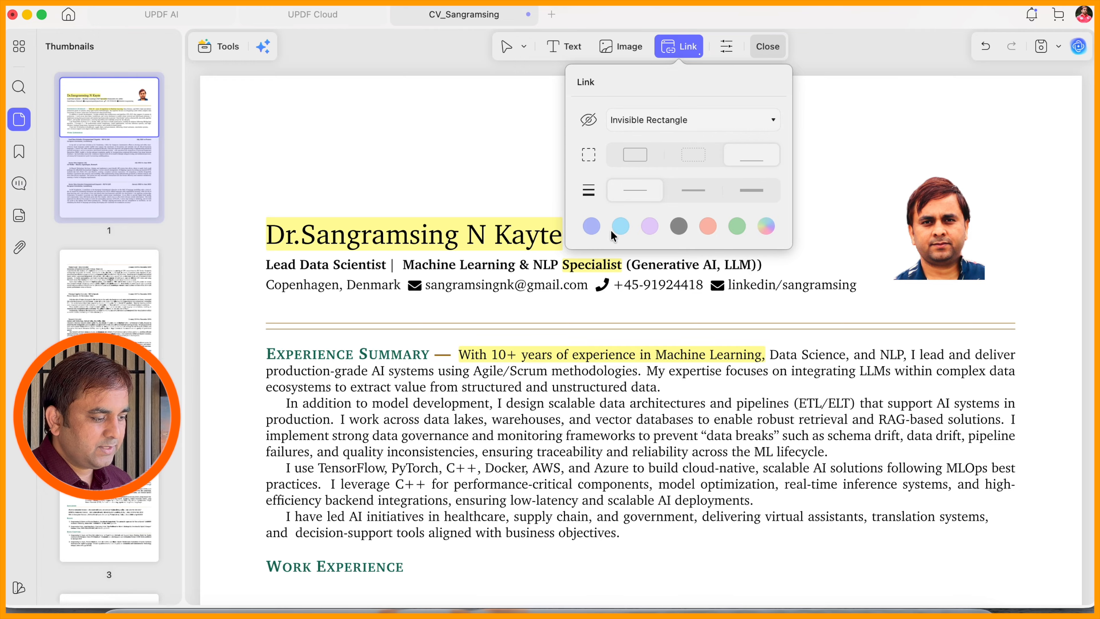
pyautogui.click(621, 122)
pyautogui.click(650, 147)
pyautogui.click(475, 130)
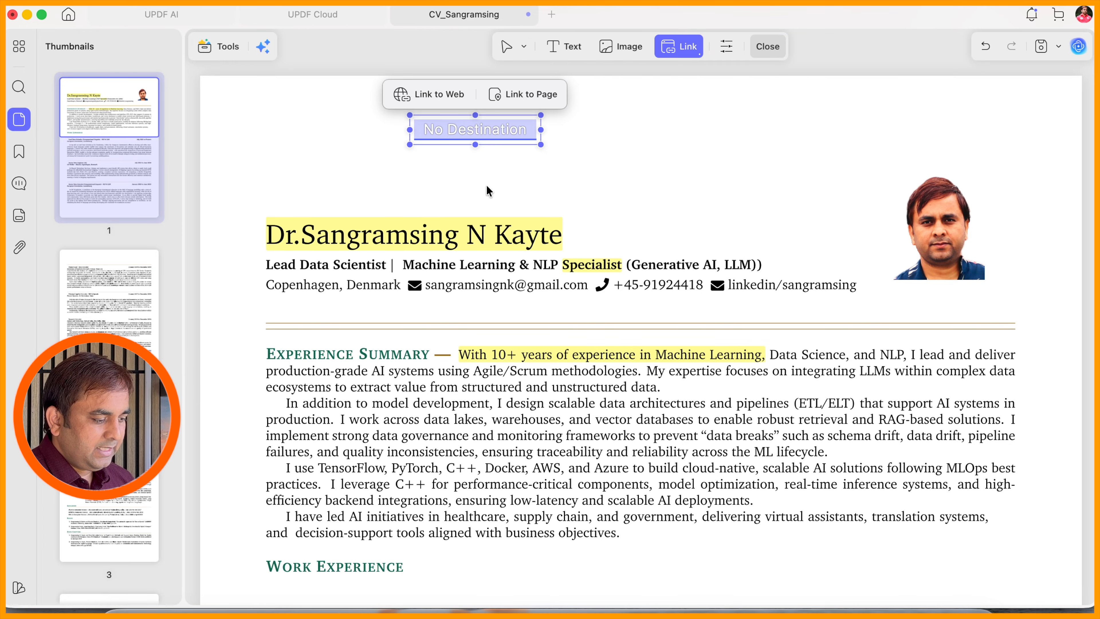
pyautogui.click(515, 236)
pyautogui.moveTo(486, 227); pyautogui.dragTo(601, 248)
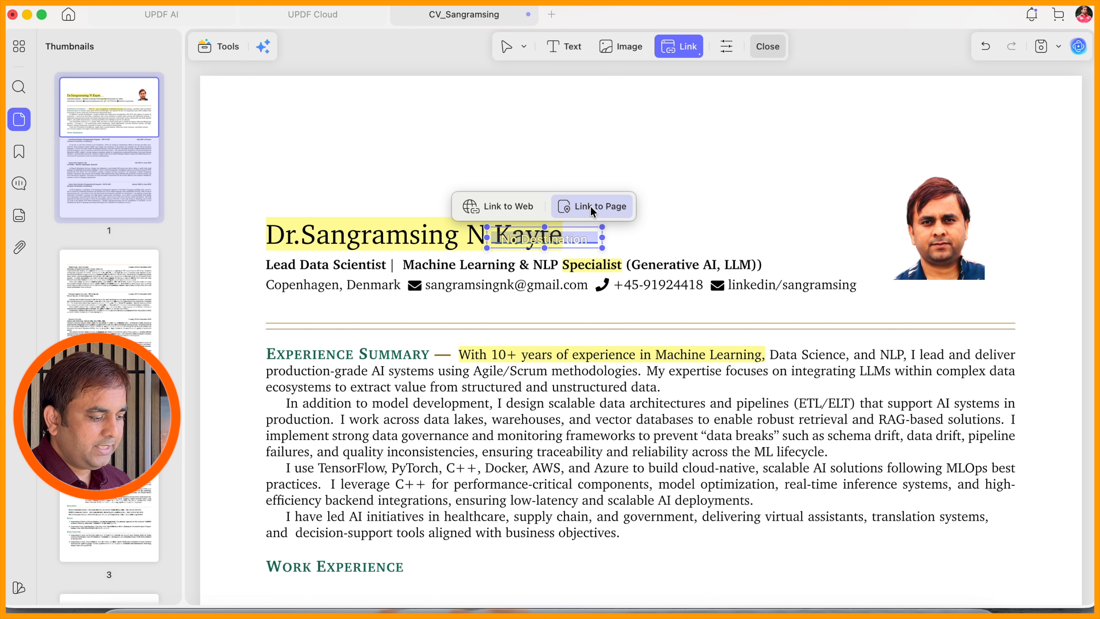
pyautogui.click(556, 363)
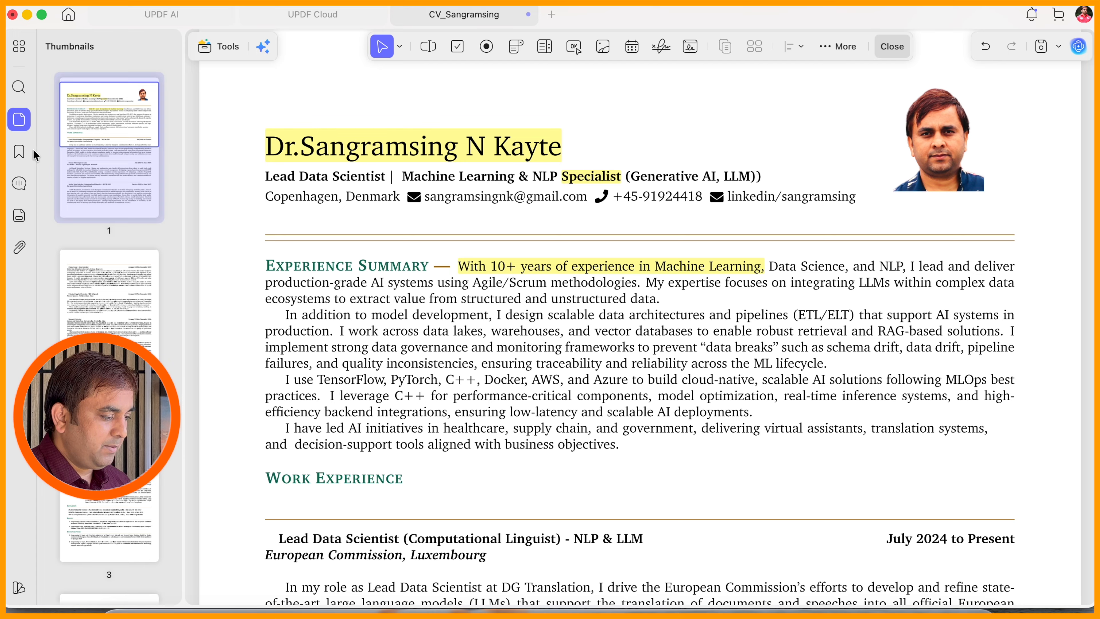
# Review the document's bookmarks, comments, form fields and attachments one after another
pyautogui.click(21, 151)
pyautogui.click(23, 193)
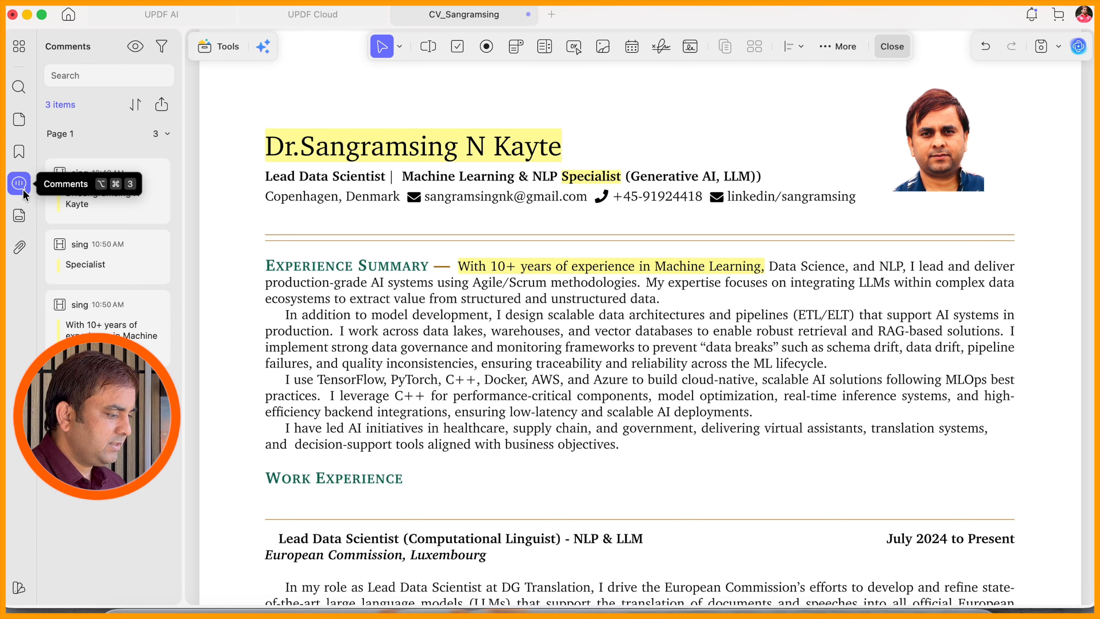
pyautogui.click(17, 216)
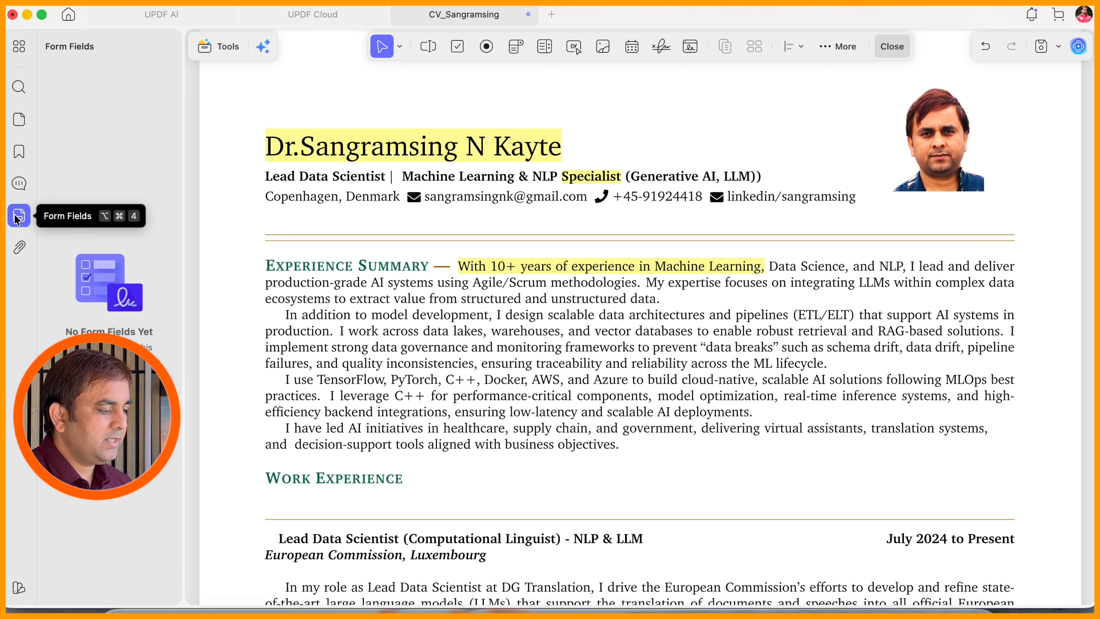
pyautogui.click(22, 250)
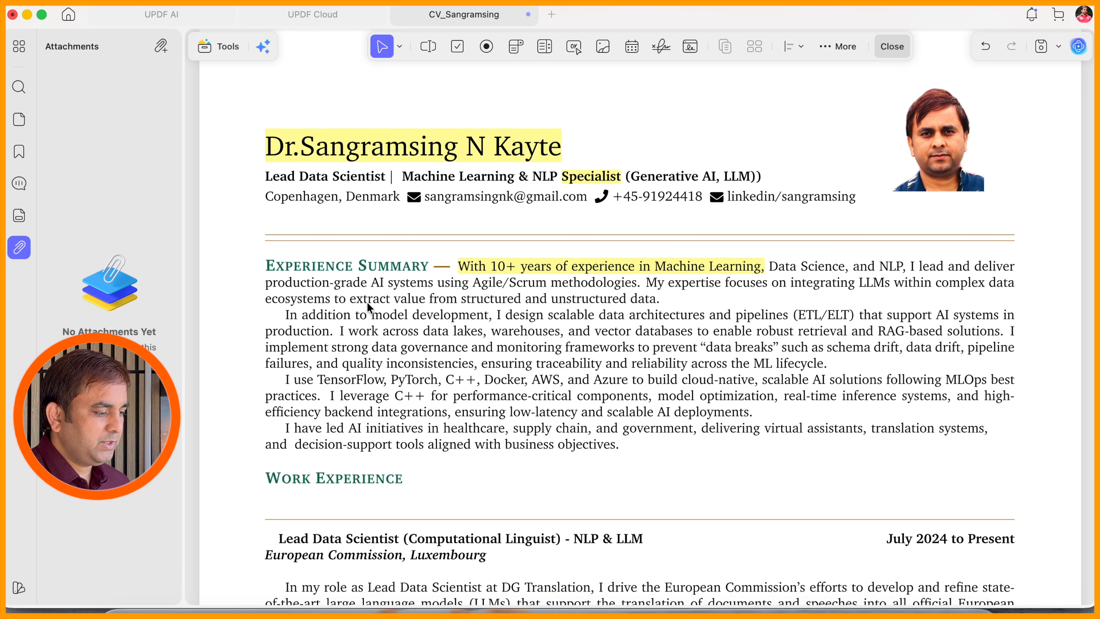
# Save the CV with the watermark and open the saved file from the Desktop folder in Finder to check its pages
pyautogui.press('super+s')
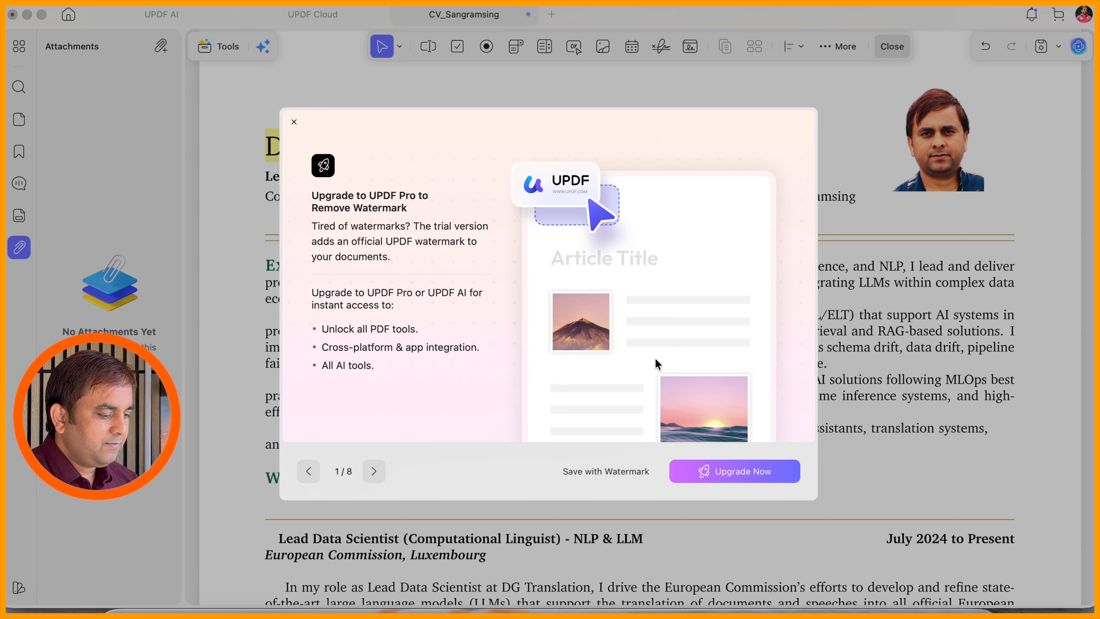
pyautogui.click(598, 472)
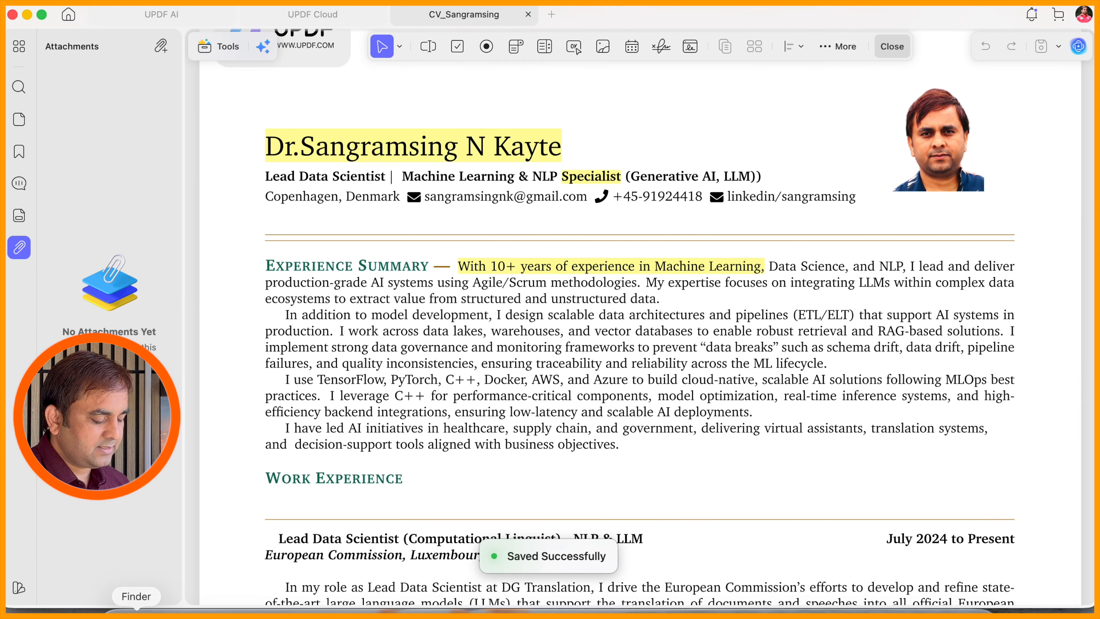
pyautogui.click(139, 614)
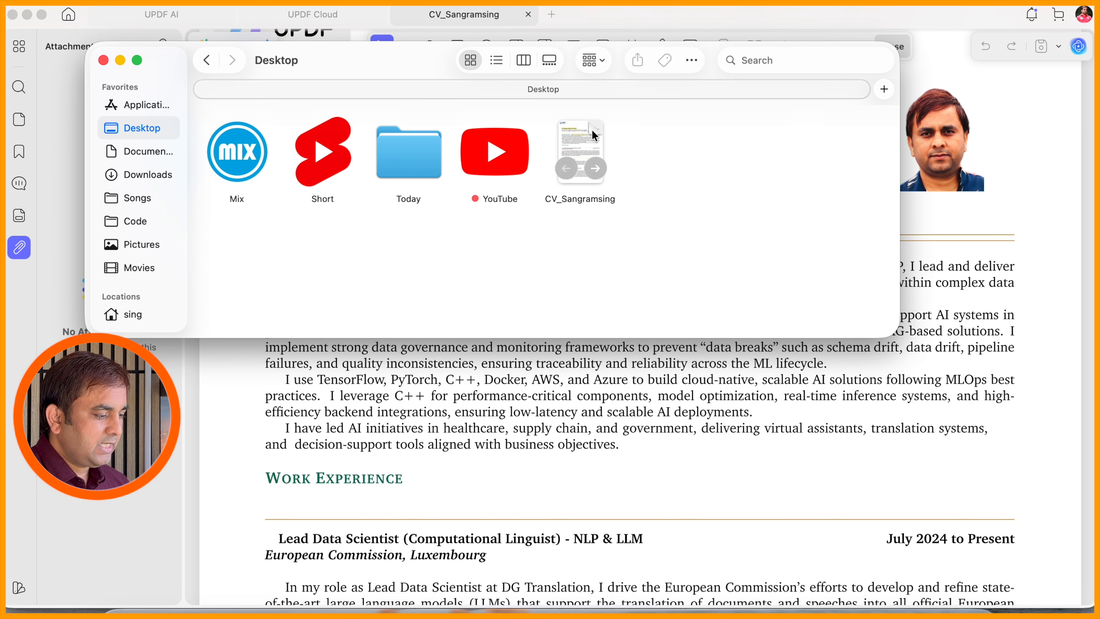
pyautogui.doubleClick(581, 154)
pyautogui.scroll(-6, 632, 246)
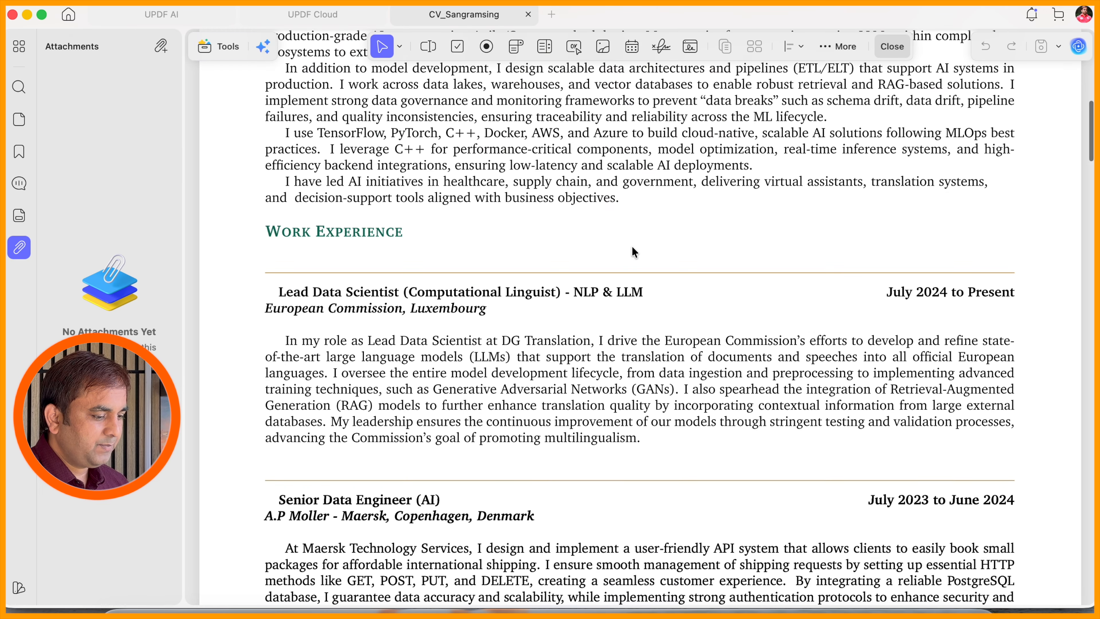
pyautogui.scroll(8, 632, 246)
pyautogui.scroll(-18, 632, 246)
pyautogui.scroll(19, 632, 246)
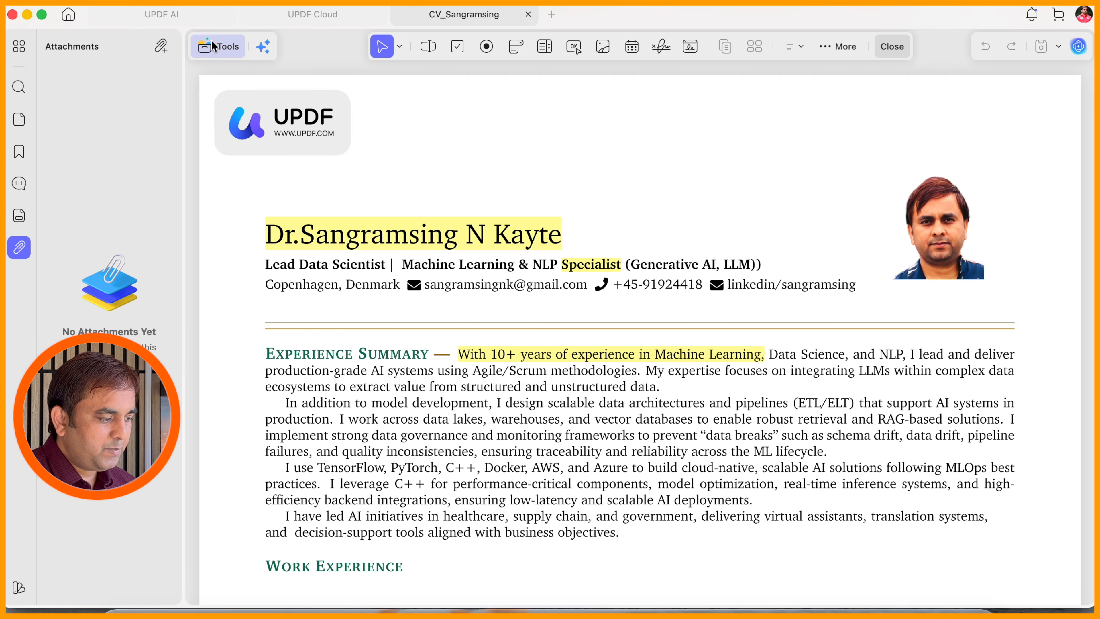
# Look over the additional form options and switch to the page-organizing view of the whole CV
pyautogui.scroll(-3, 597, 196)
pyautogui.click(847, 45)
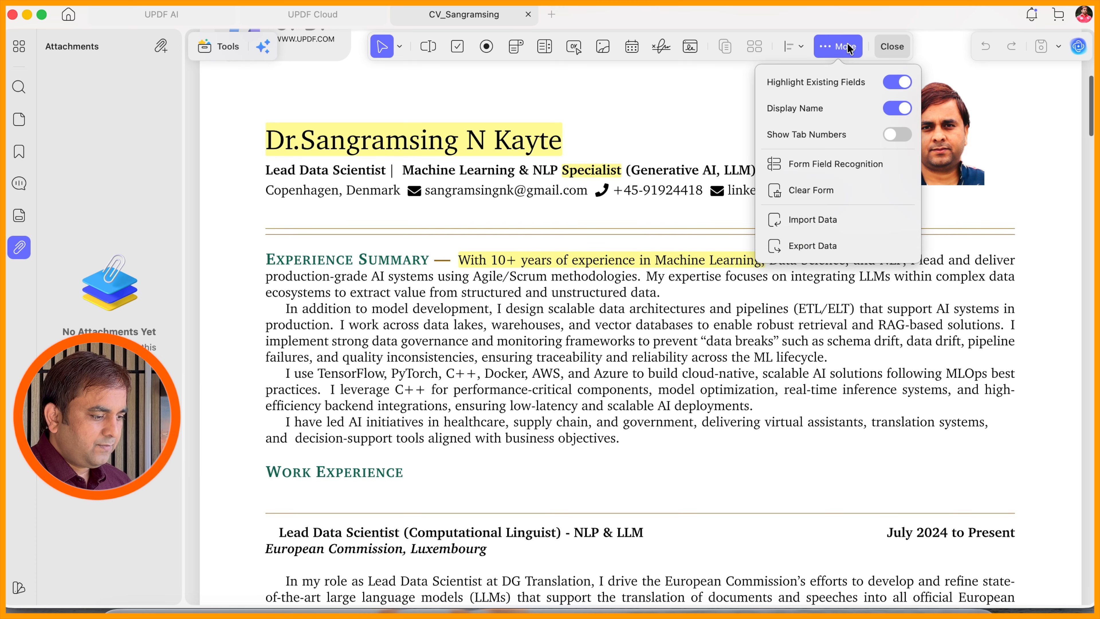
pyautogui.click(633, 206)
pyautogui.click(17, 46)
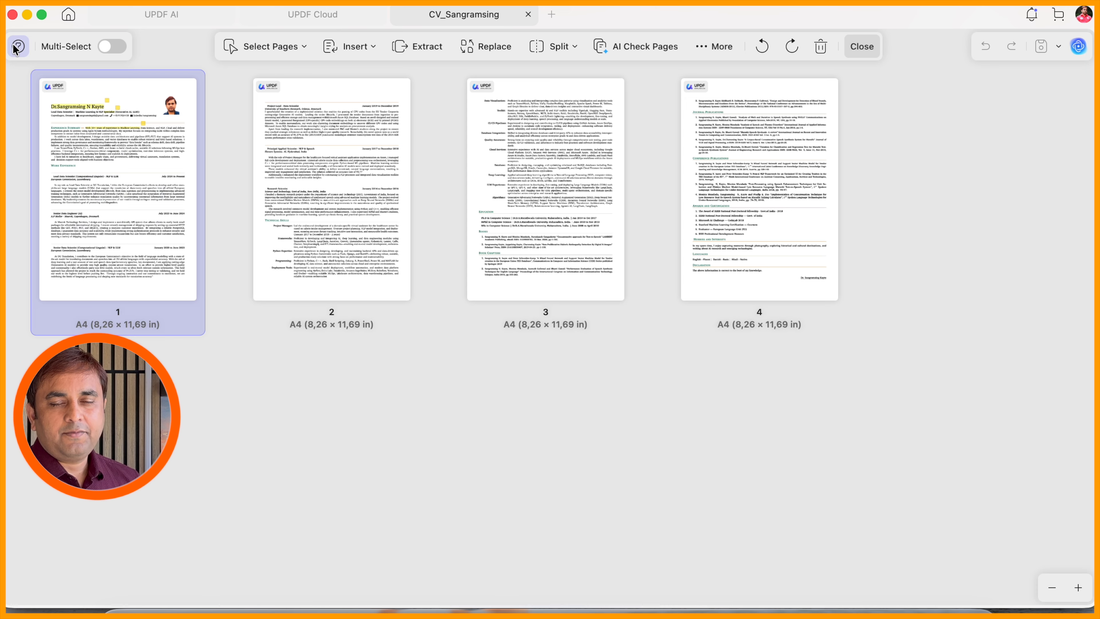